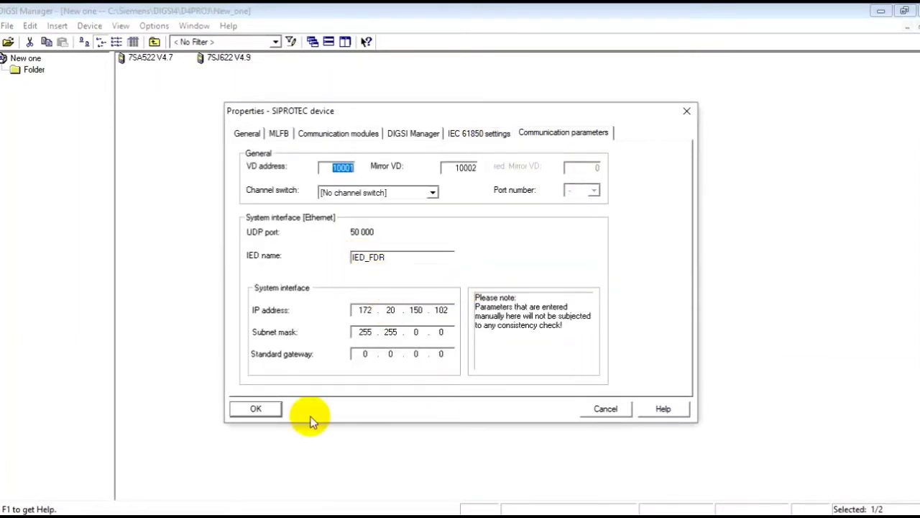
Step: Accept the device's communication parameters and open the 7SA522 V4.7 device with the Offline connection type
{"action": "left_click", "coordinate": [257, 408]}
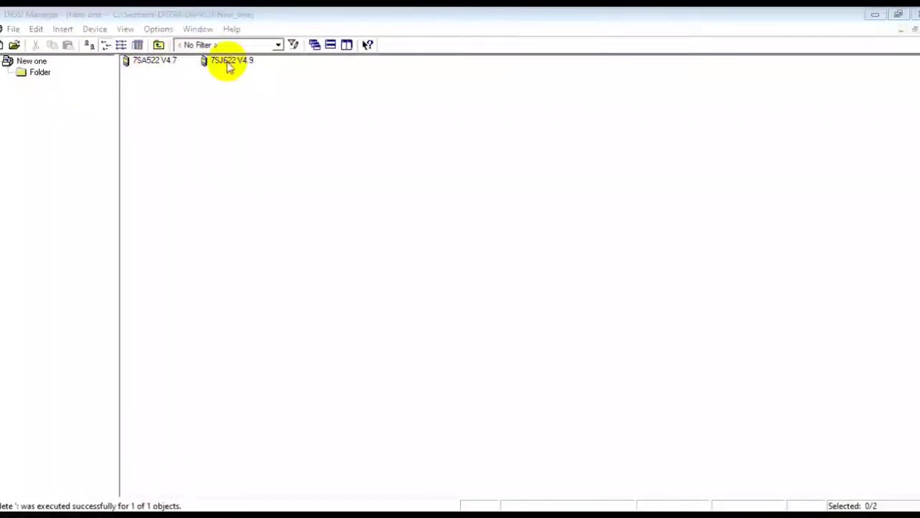
{"action": "double_click", "coordinate": [153, 63]}
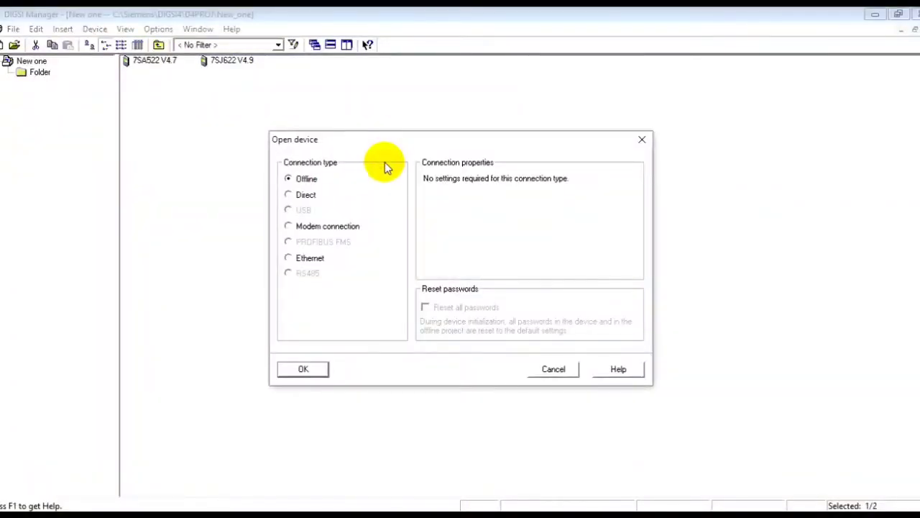
{"action": "left_click", "coordinate": [301, 370]}
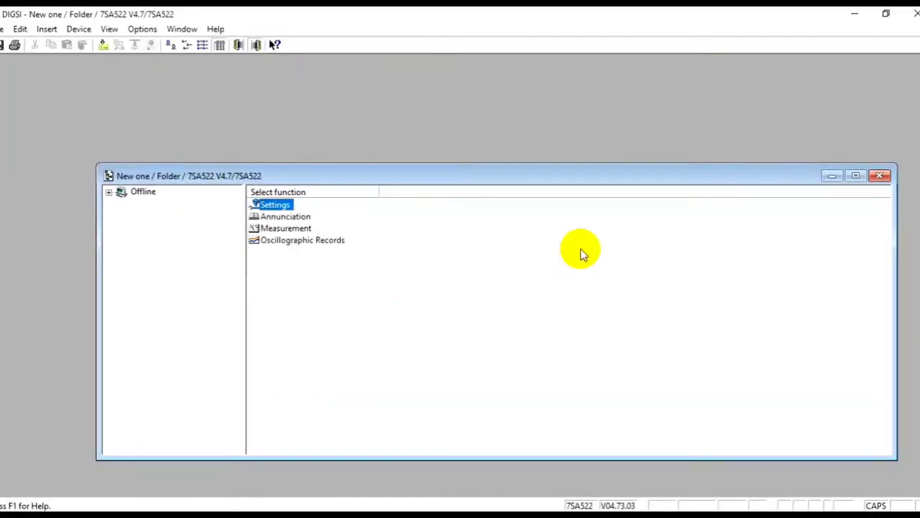
Step: Maximize the device window and open Masking I/O (Configuration Matrix) from the device's Settings
{"action": "left_click", "coordinate": [855, 176]}
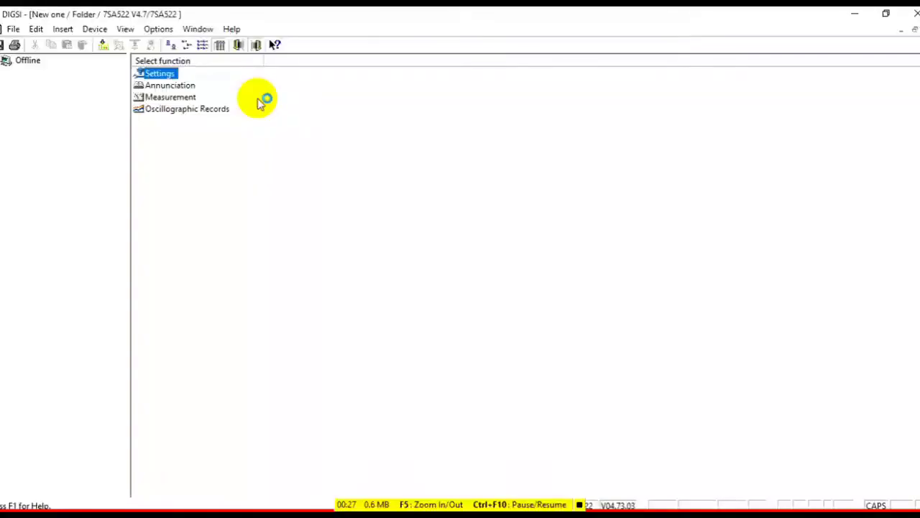
{"action": "double_click", "coordinate": [150, 75]}
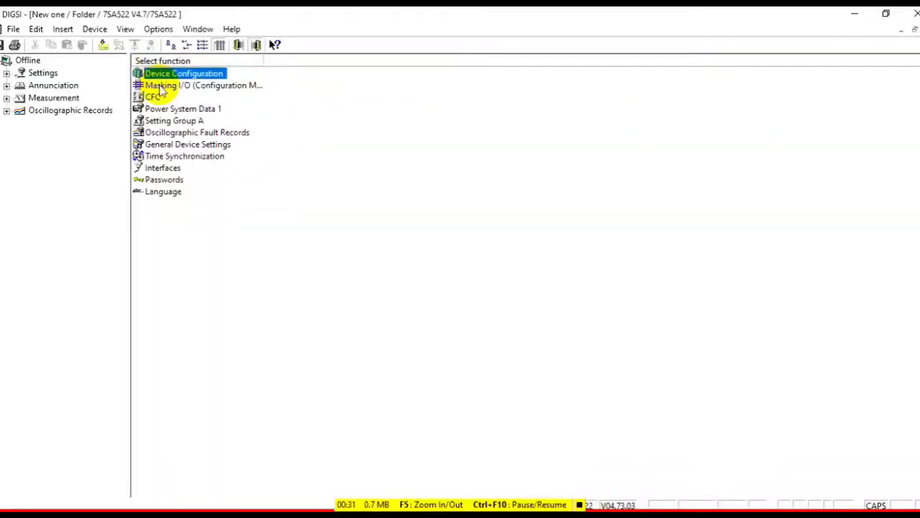
{"action": "double_click", "coordinate": [162, 85]}
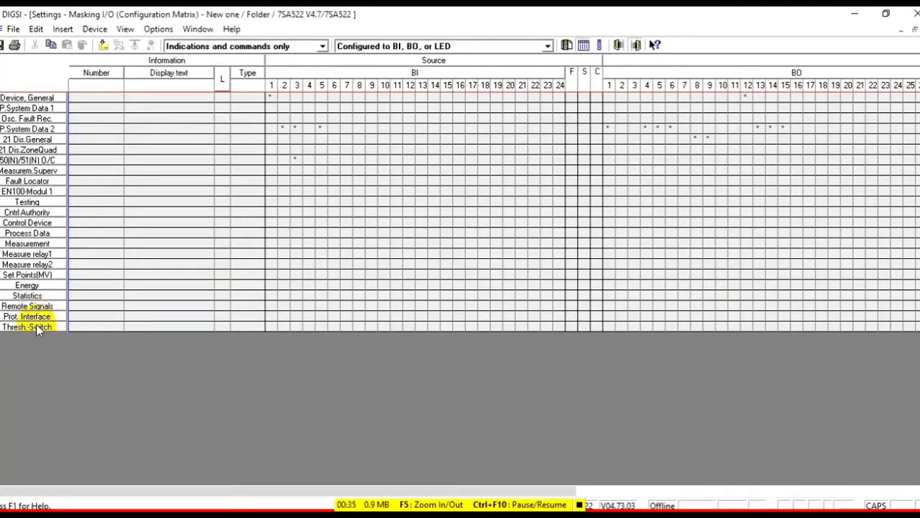
Step: Insert a new group after Thresh.-Switch in the matrix with the short text GOOSE
{"action": "right_click", "coordinate": [34, 328]}
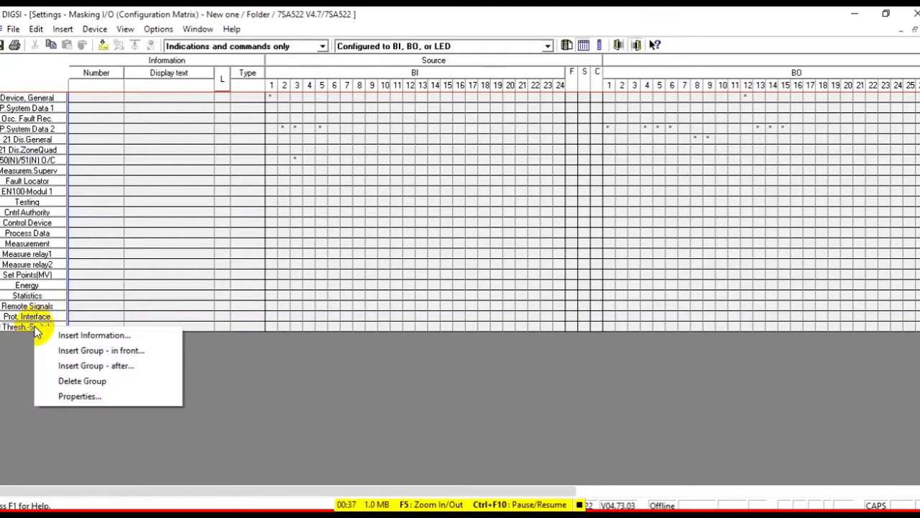
{"action": "left_click", "coordinate": [85, 366]}
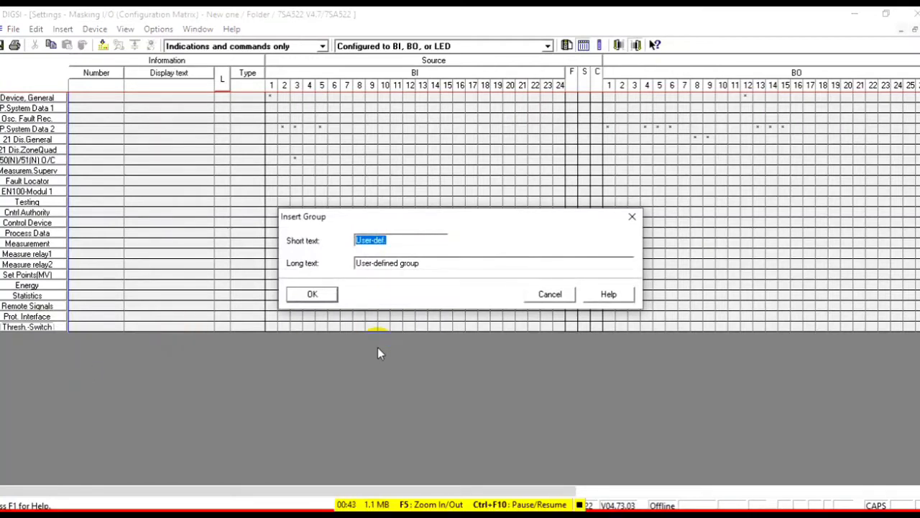
{"action": "type", "text": "GOOSE"}
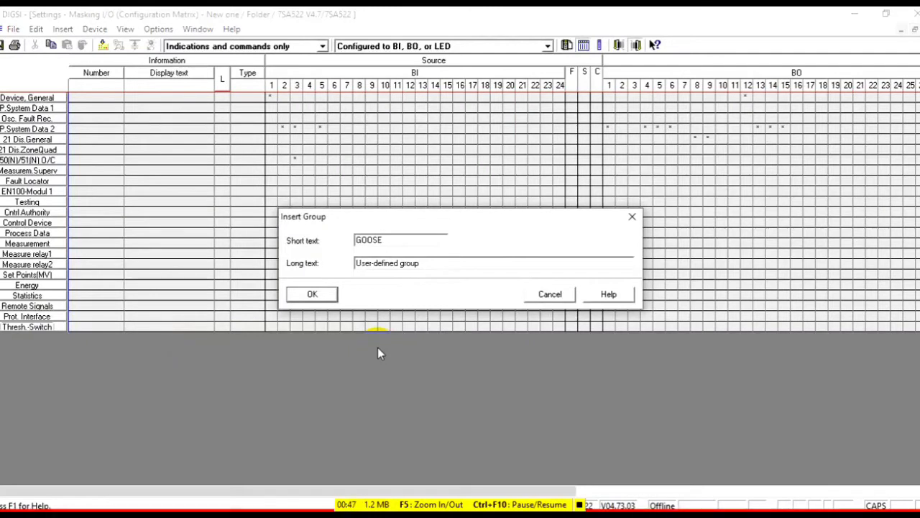
{"action": "left_click", "coordinate": [312, 294]}
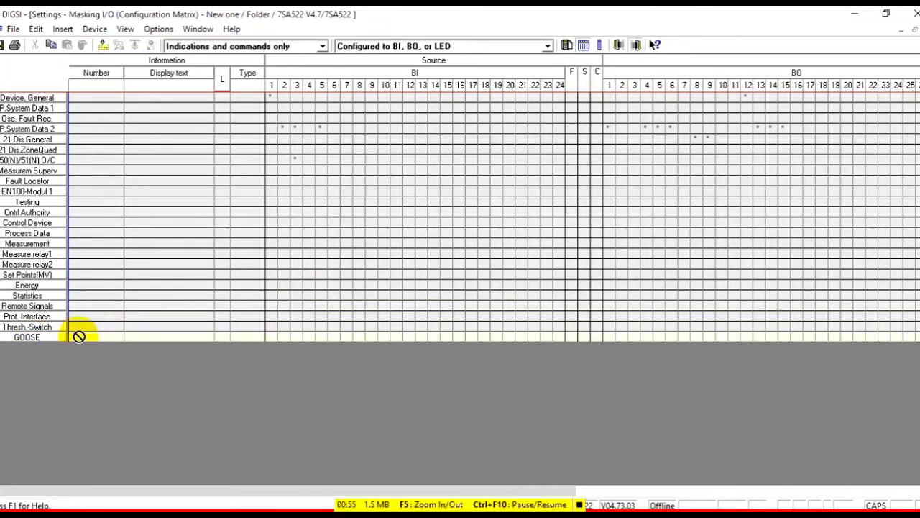
Step: Add two ON/OFF (SP) single-point annunciations from the information catalog to the GOOSE group
{"action": "right_click", "coordinate": [134, 336]}
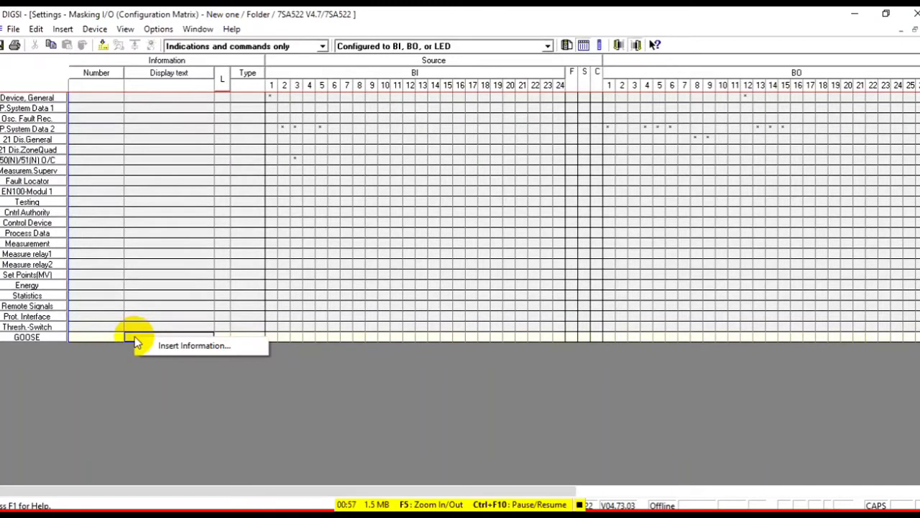
{"action": "left_click", "coordinate": [153, 344]}
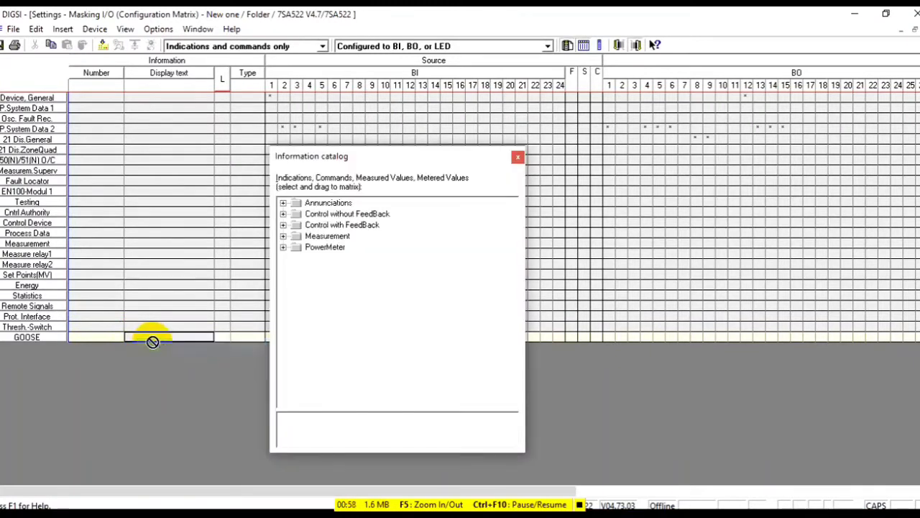
{"action": "left_click", "coordinate": [283, 203]}
{"action": "left_click", "coordinate": [295, 214]}
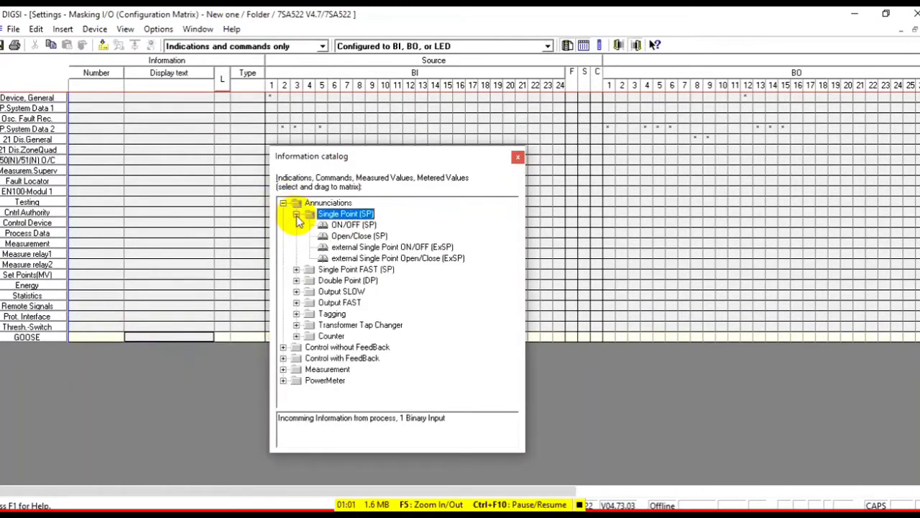
{"action": "left_click", "coordinate": [343, 225]}
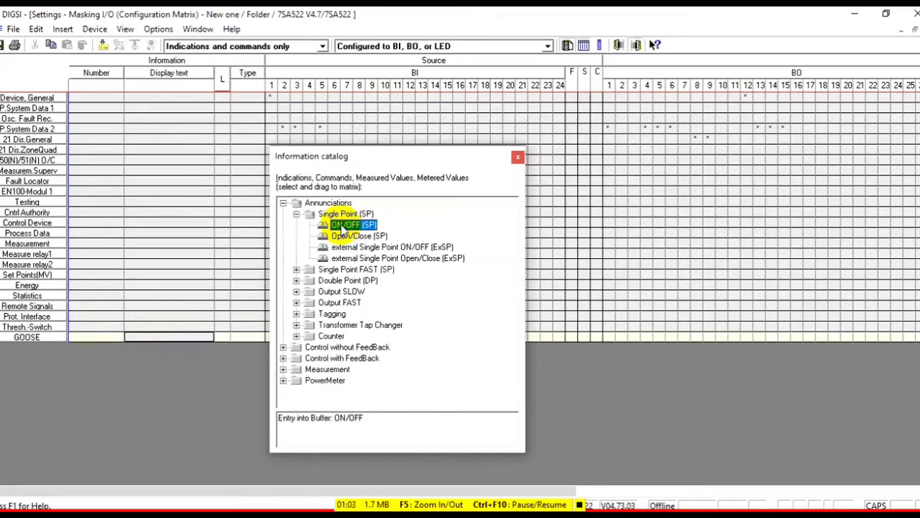
{"action": "left_click_drag", "start_coordinate": [343, 229], "coordinate": [182, 342]}
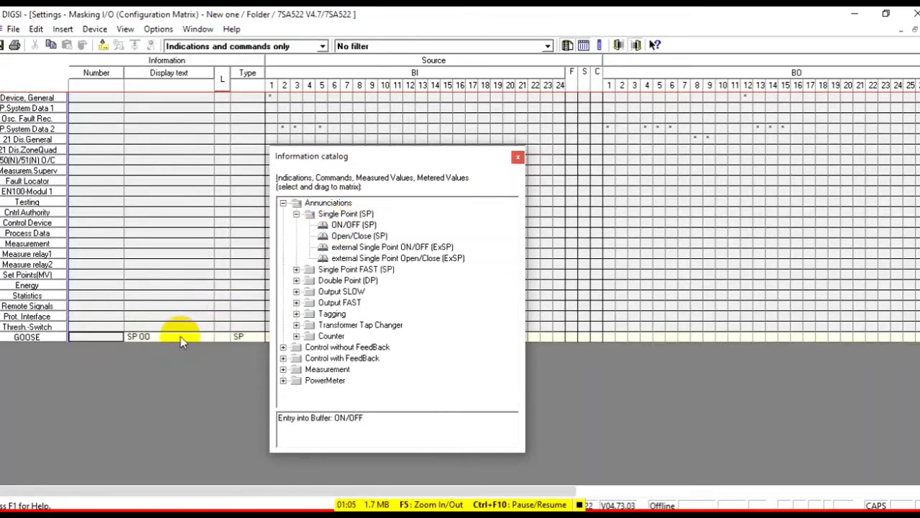
{"action": "left_click_drag", "start_coordinate": [353, 226], "coordinate": [194, 336]}
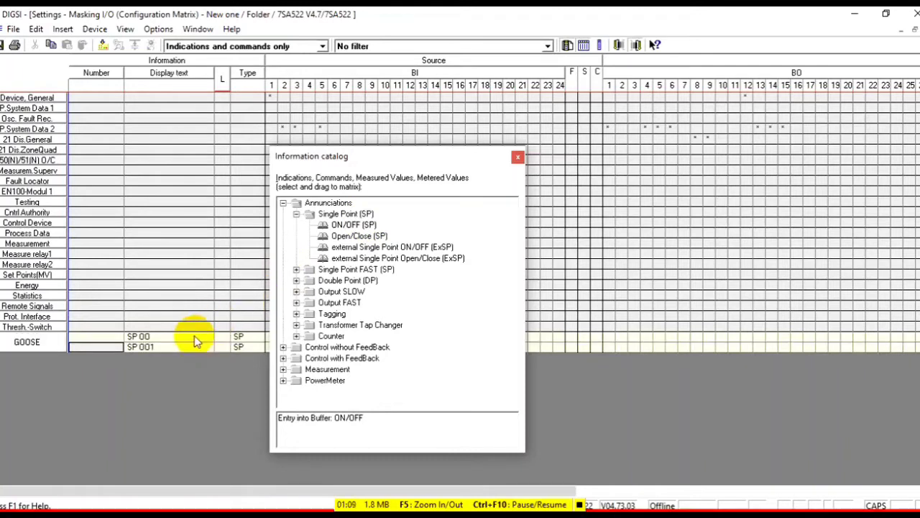
{"action": "left_click", "coordinate": [517, 159]}
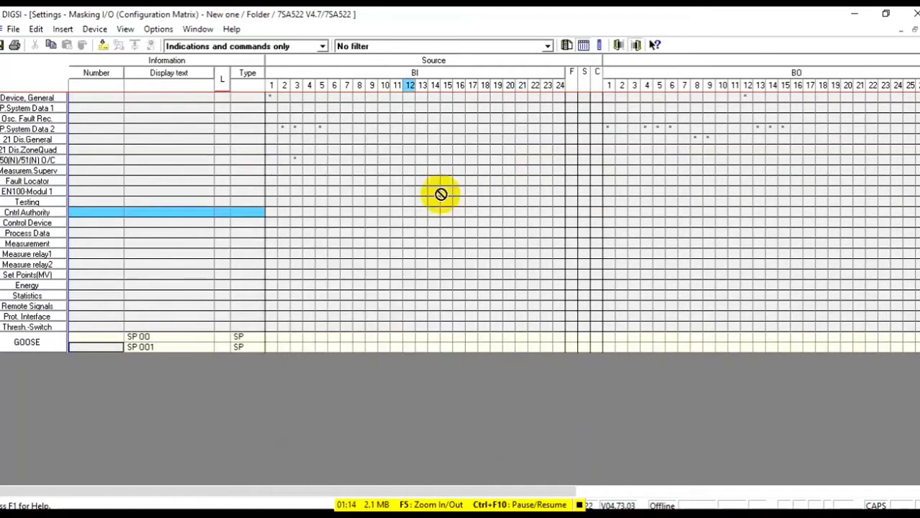
Step: Rename the display texts of the two GOOSE single-point entries to CB ON and CB OFF
{"action": "left_click", "coordinate": [155, 338]}
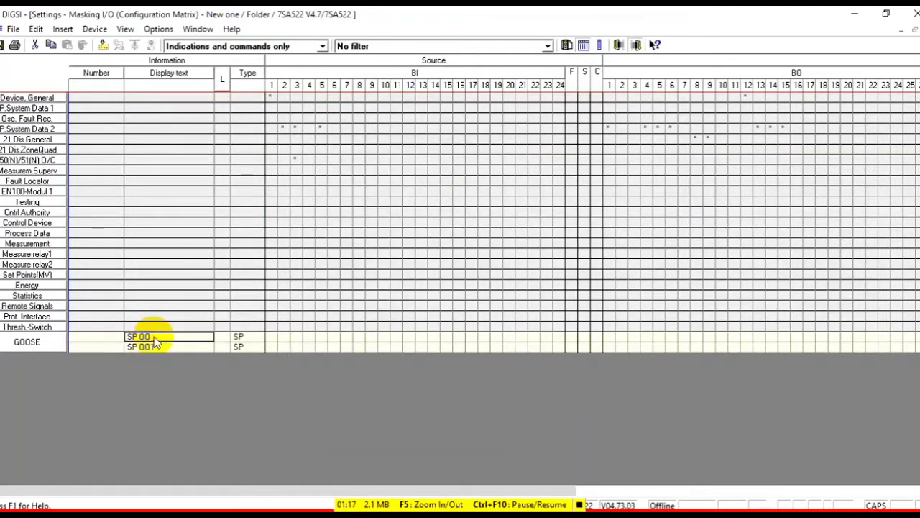
{"action": "left_click", "coordinate": [154, 340]}
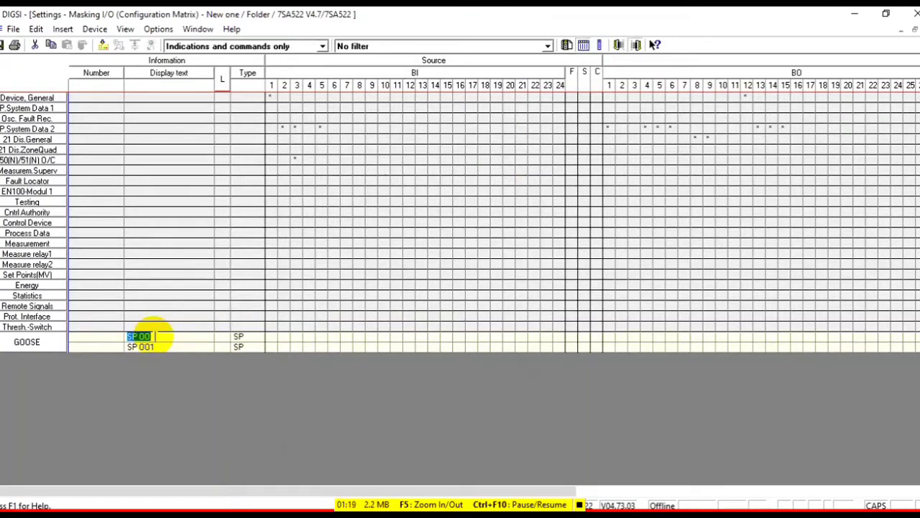
{"action": "type", "text": "Q0"}
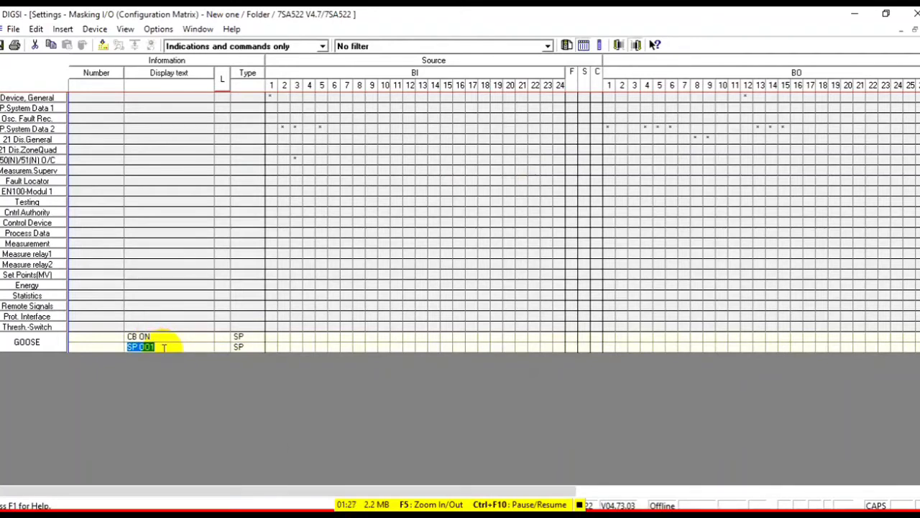
{"action": "type", "text": "CB OFF"}
Step: Assign CB ON to binary input 6 and CB OFF to binary input 7, both as H (active with voltage)
{"action": "left_click_drag", "start_coordinate": [163, 345], "coordinate": [272, 338]}
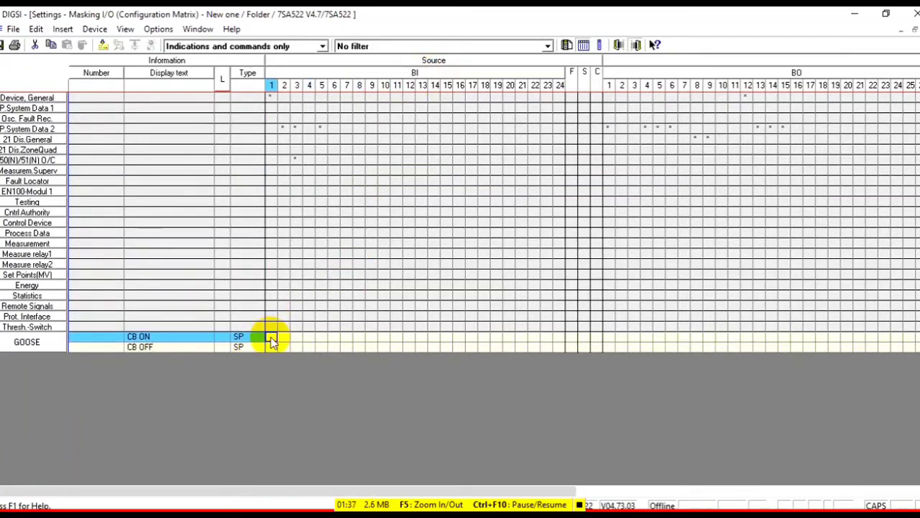
{"action": "left_click", "coordinate": [285, 338]}
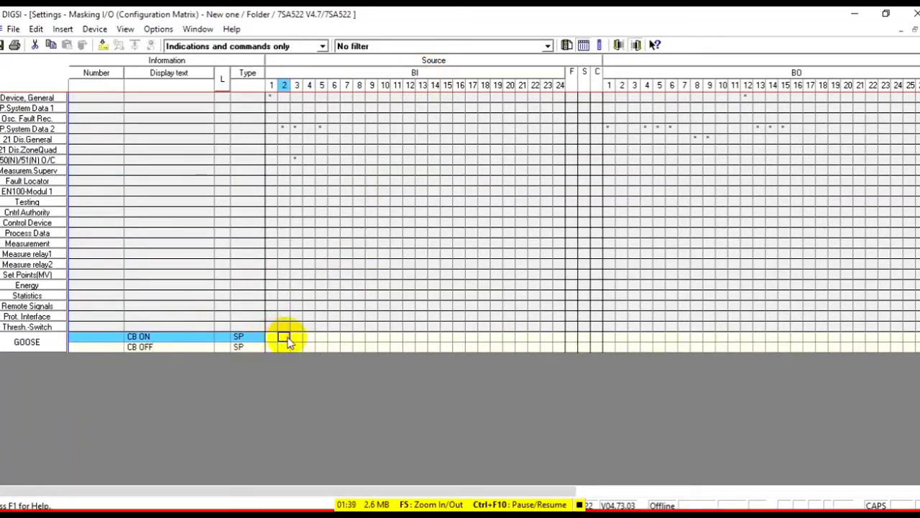
{"action": "left_click", "coordinate": [335, 338]}
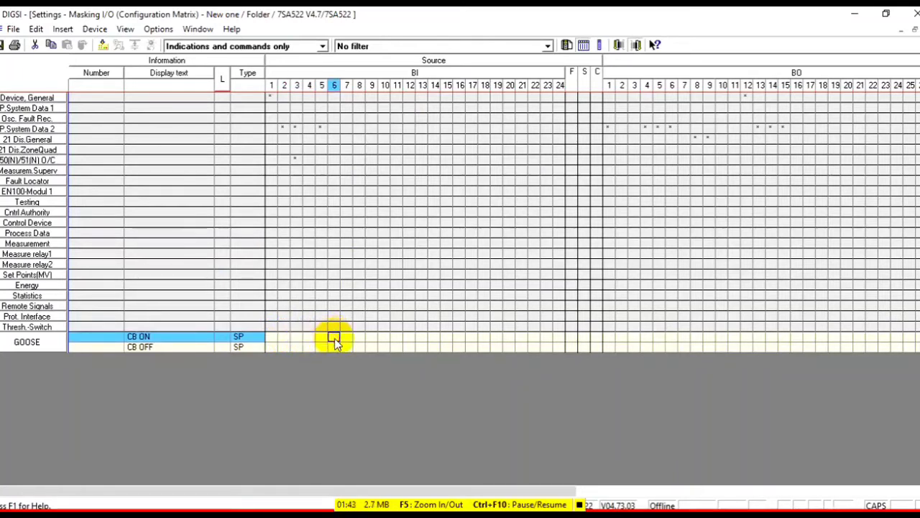
{"action": "right_click", "coordinate": [334, 338]}
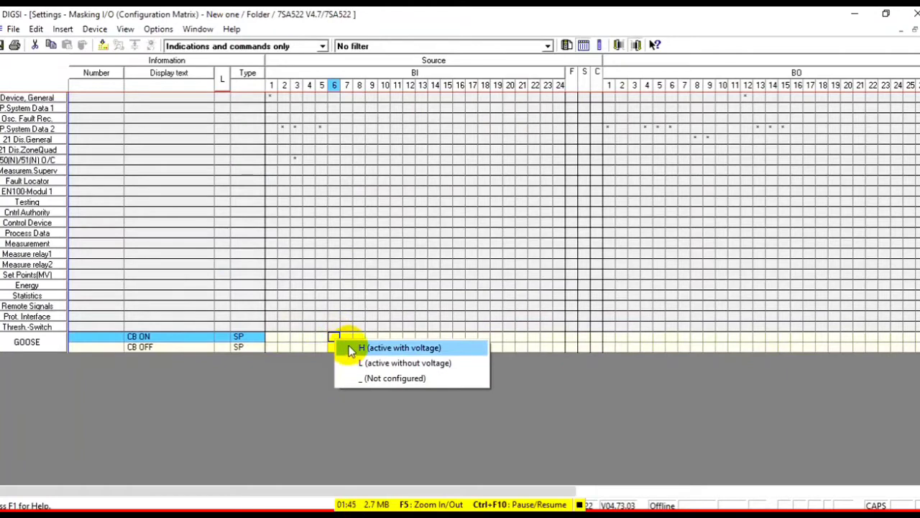
{"action": "left_click", "coordinate": [351, 348]}
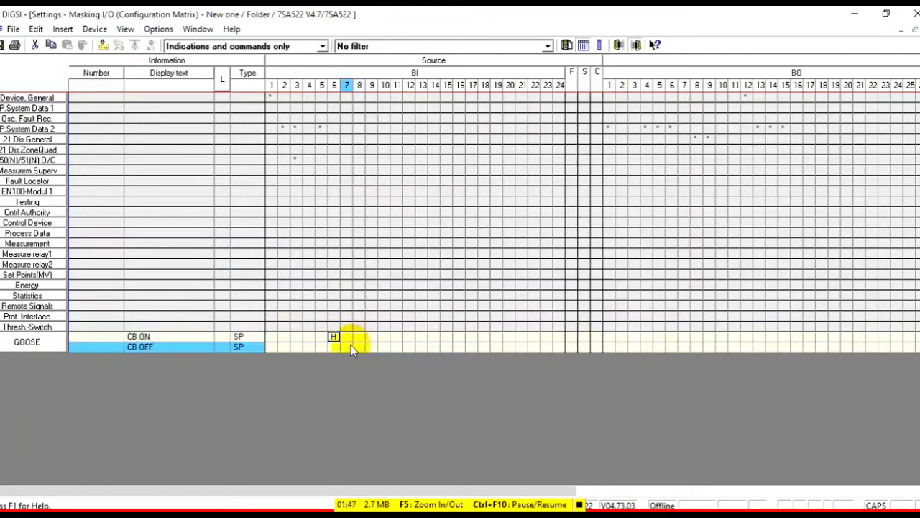
{"action": "left_click", "coordinate": [346, 345]}
{"action": "left_click", "coordinate": [365, 354]}
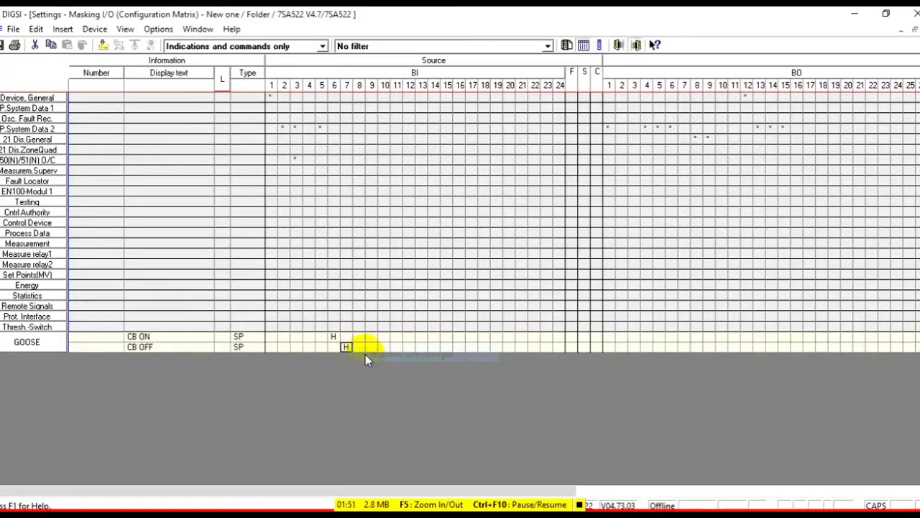
Step: Collapse the source BI columns and the destination BO columns of the matrix
{"action": "left_click_drag", "start_coordinate": [335, 348], "coordinate": [431, 72]}
{"action": "double_click", "coordinate": [431, 72]}
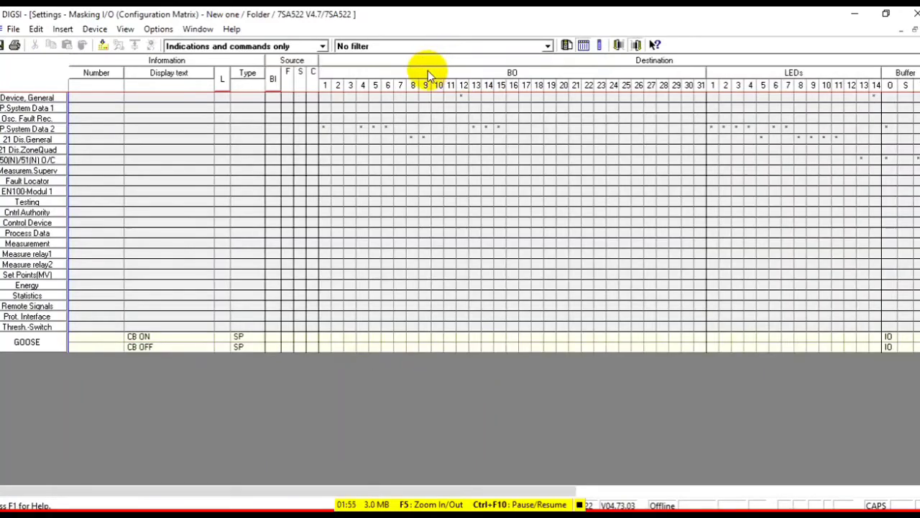
{"action": "double_click", "coordinate": [427, 70]}
{"action": "left_click_drag", "start_coordinate": [440, 85], "coordinate": [440, 295]}
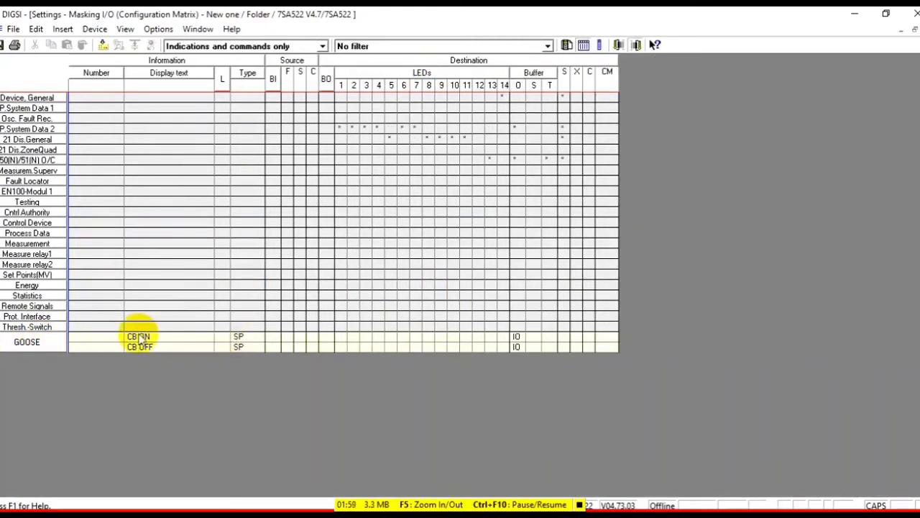
Step: Set CB ON to X (Configured) in the destination S column, accepting the IEC 61850 object CTRL / GGIO 1 / SPCSO 1
{"action": "left_click_drag", "start_coordinate": [139, 346], "coordinate": [566, 343]}
{"action": "right_click", "coordinate": [566, 341]}
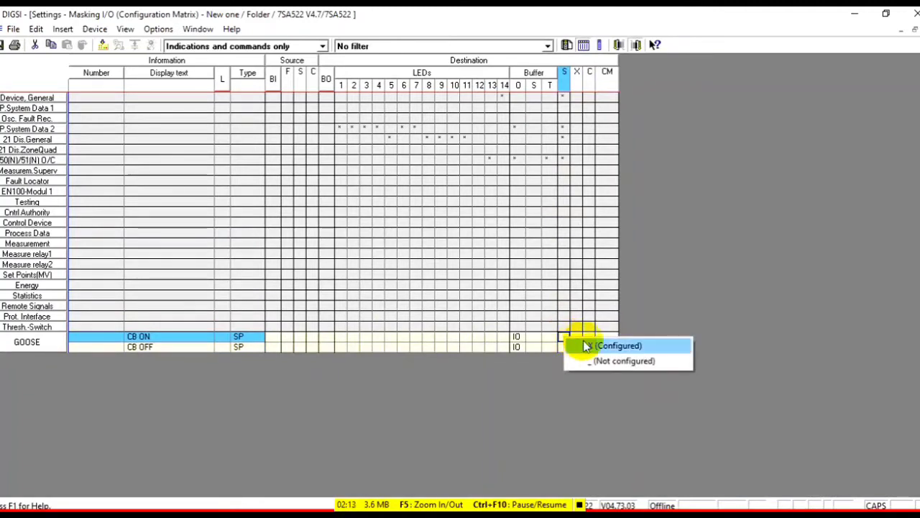
{"action": "left_click", "coordinate": [588, 344]}
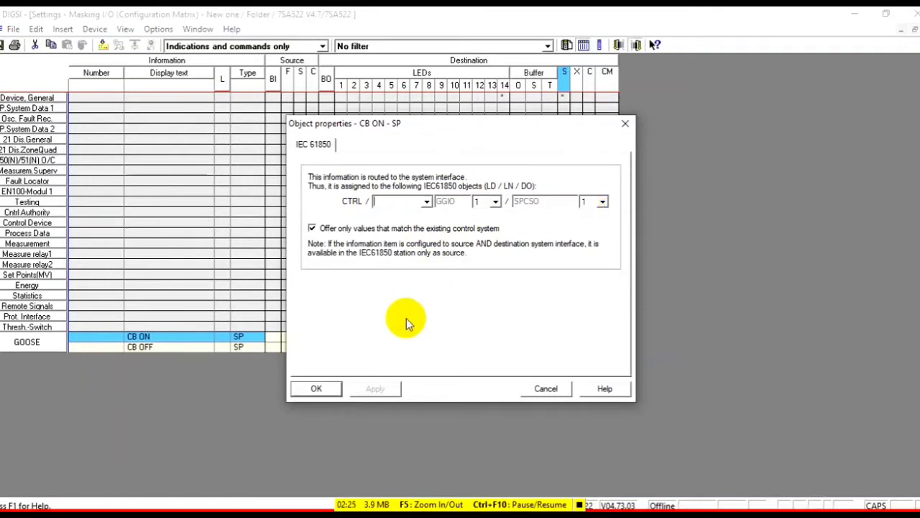
{"action": "left_click", "coordinate": [321, 388]}
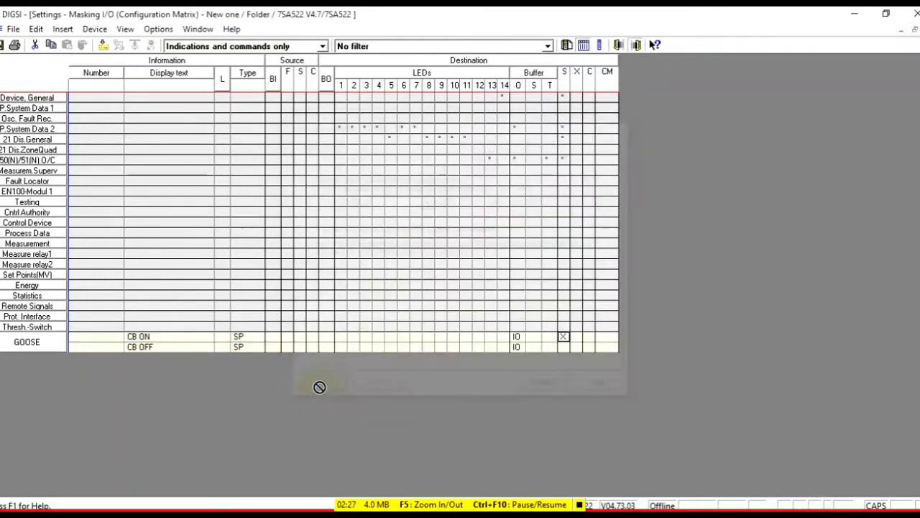
Step: Set CB OFF to X (Configured) in the destination S column, accepting the IEC 61850 object CTRL / GGIO 1 / SPCSO 2
{"action": "left_click_drag", "start_coordinate": [407, 349], "coordinate": [566, 349]}
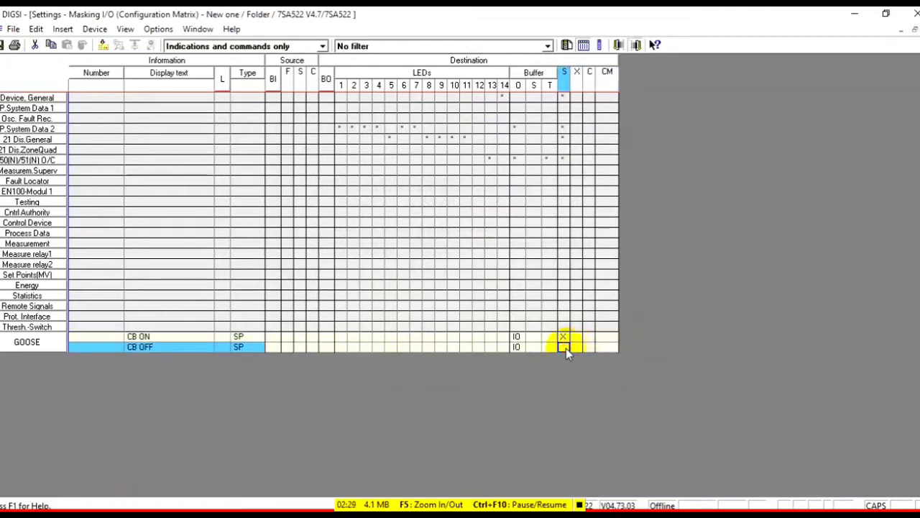
{"action": "right_click", "coordinate": [566, 348]}
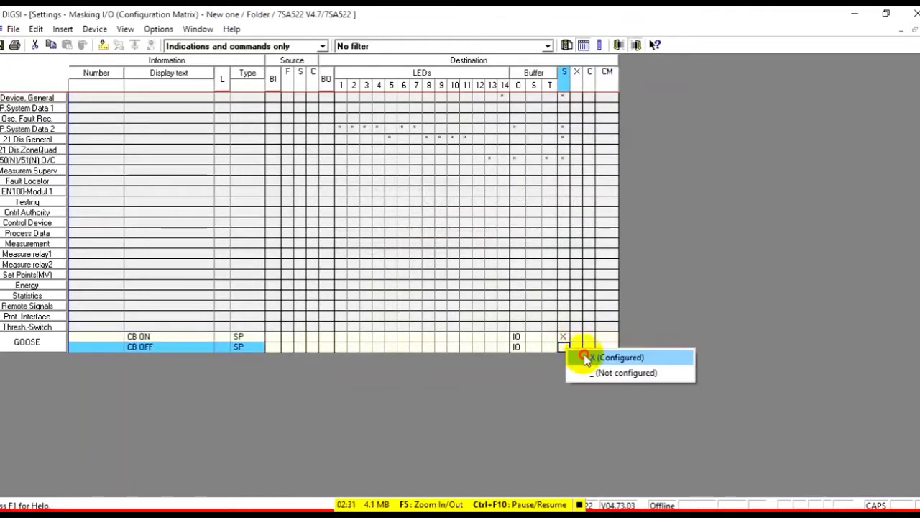
{"action": "left_click", "coordinate": [584, 358]}
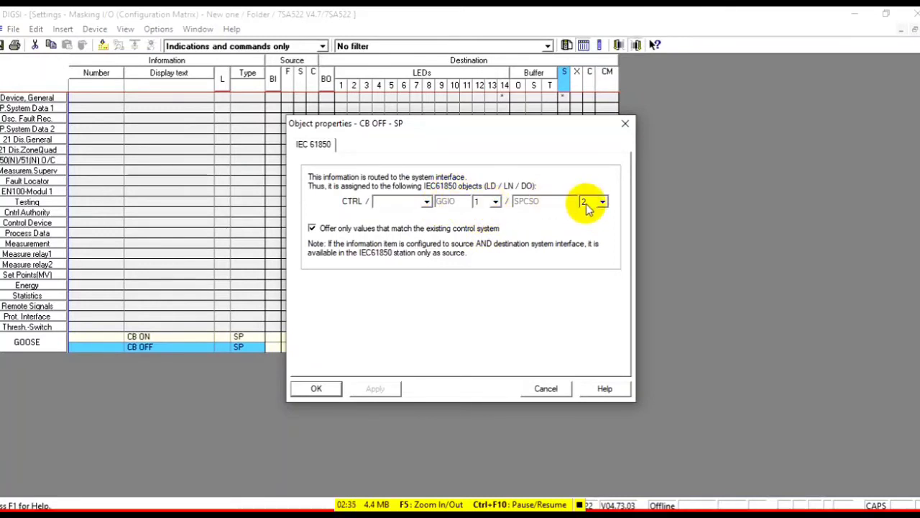
{"action": "left_click", "coordinate": [316, 389]}
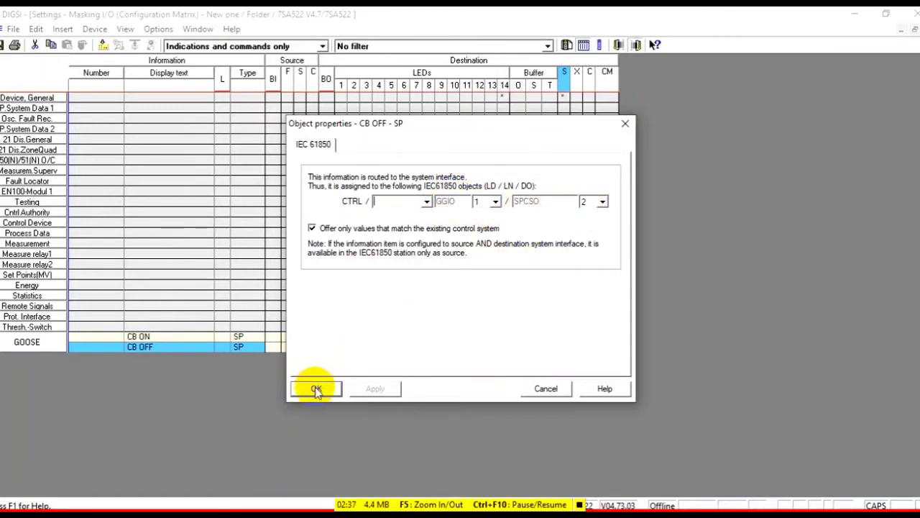
{"action": "left_click", "coordinate": [400, 339]}
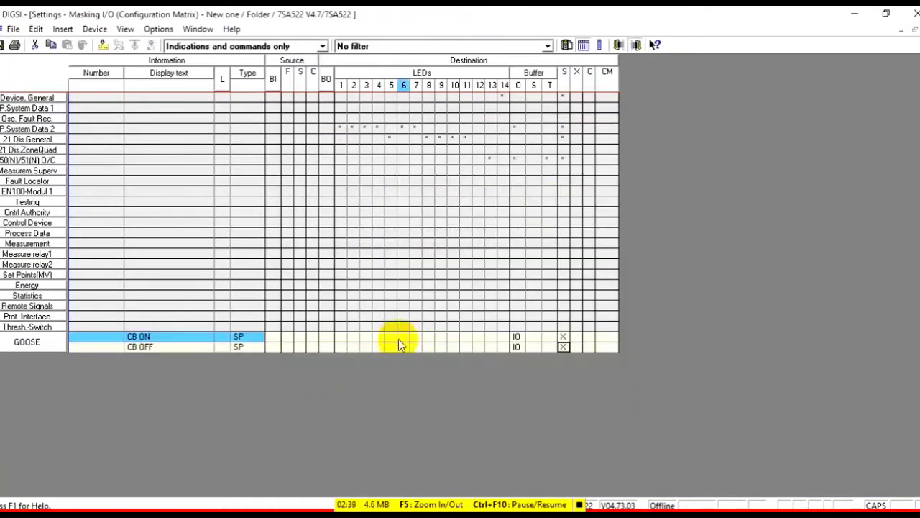
{"action": "left_click", "coordinate": [502, 346]}
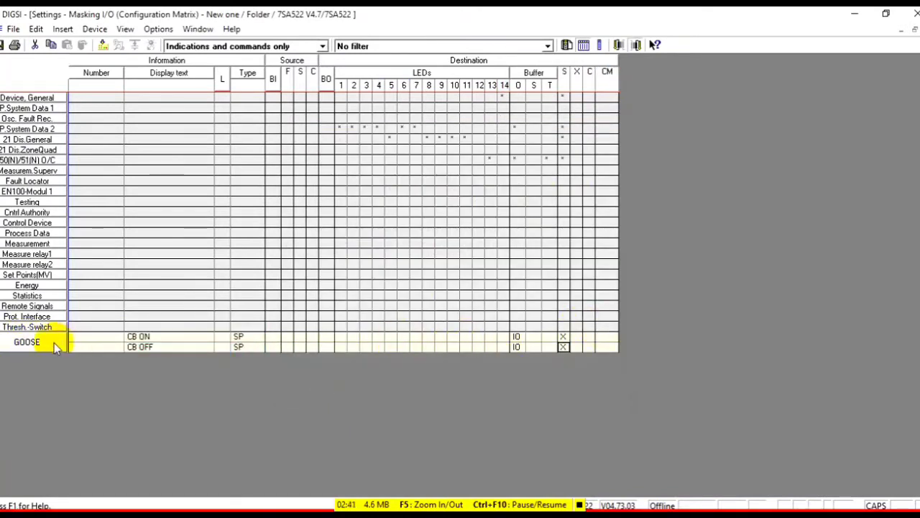
{"action": "left_click", "coordinate": [565, 337]}
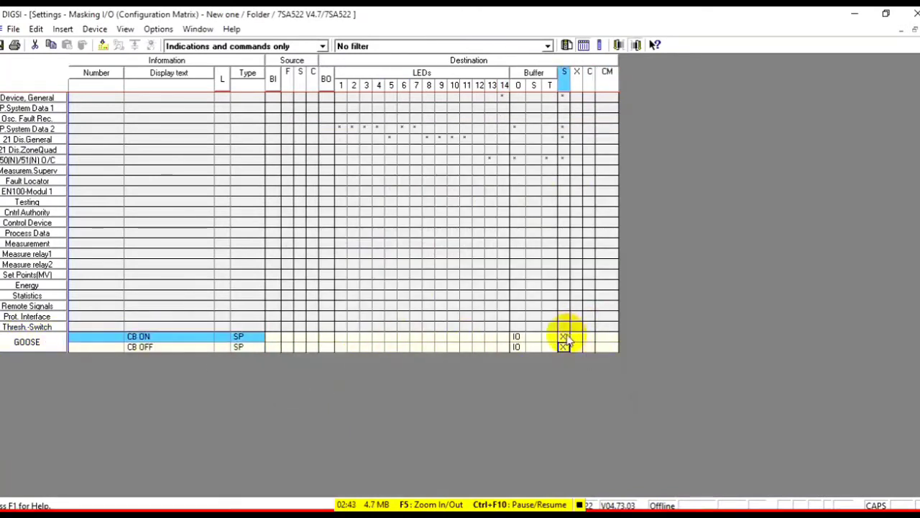
{"action": "left_click_drag", "start_coordinate": [565, 346], "coordinate": [16, 72]}
Step: Save the matrix settings, accepting the changed IEC 61850 parameters, and close the 7SA522 device
{"action": "left_click", "coordinate": [3, 44]}
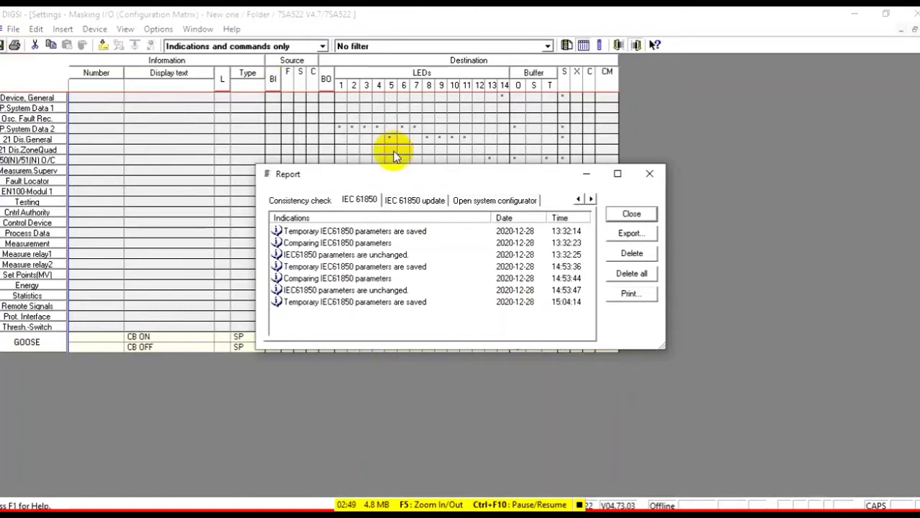
{"action": "left_click", "coordinate": [631, 216]}
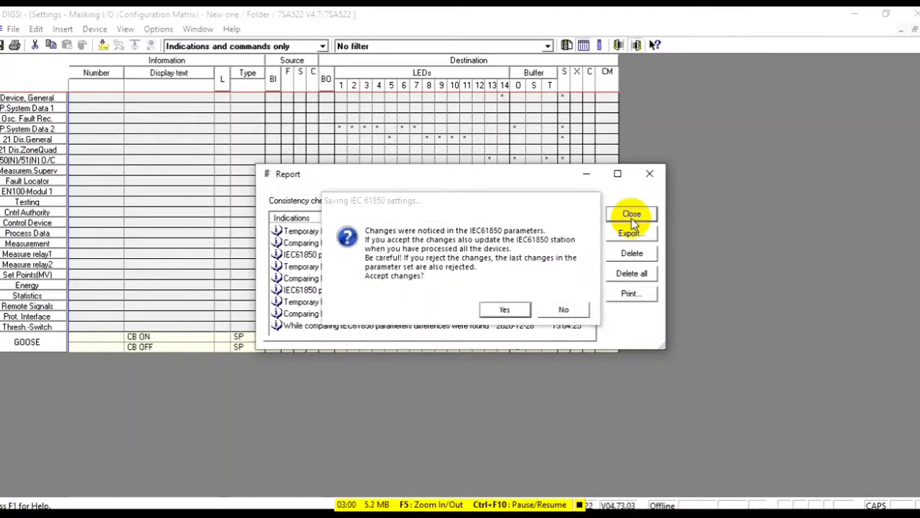
{"action": "left_click", "coordinate": [517, 311]}
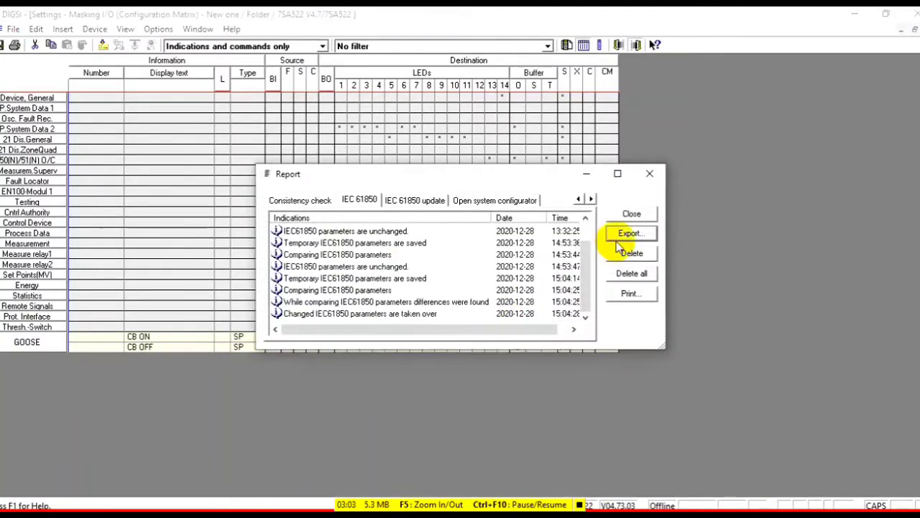
{"action": "left_click", "coordinate": [627, 215]}
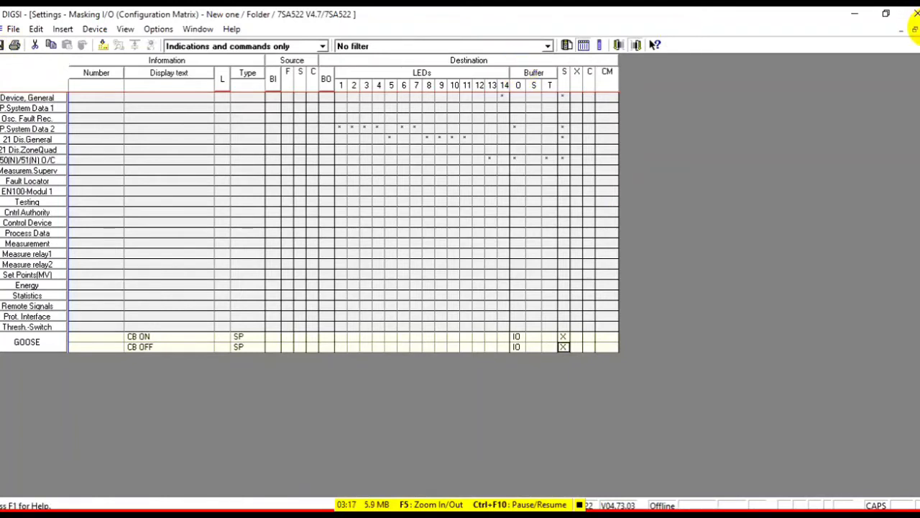
{"action": "left_click", "coordinate": [916, 29]}
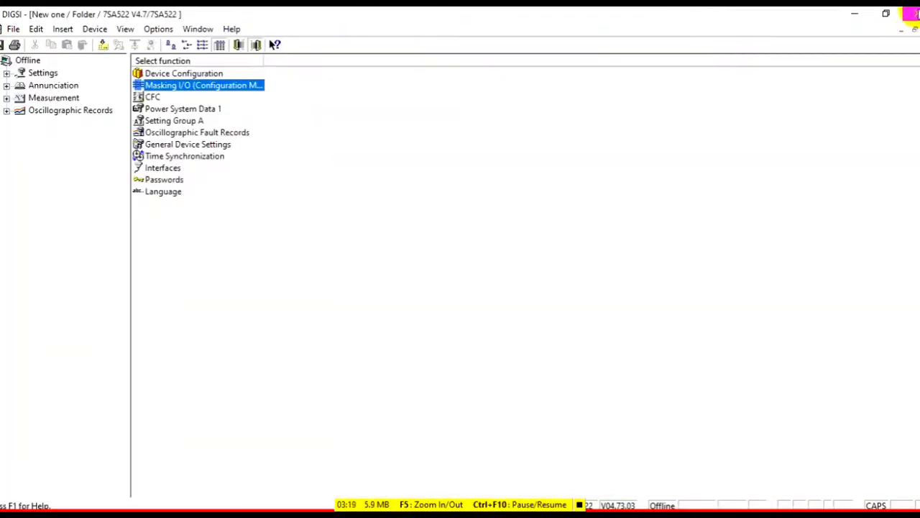
{"action": "left_click", "coordinate": [912, 13]}
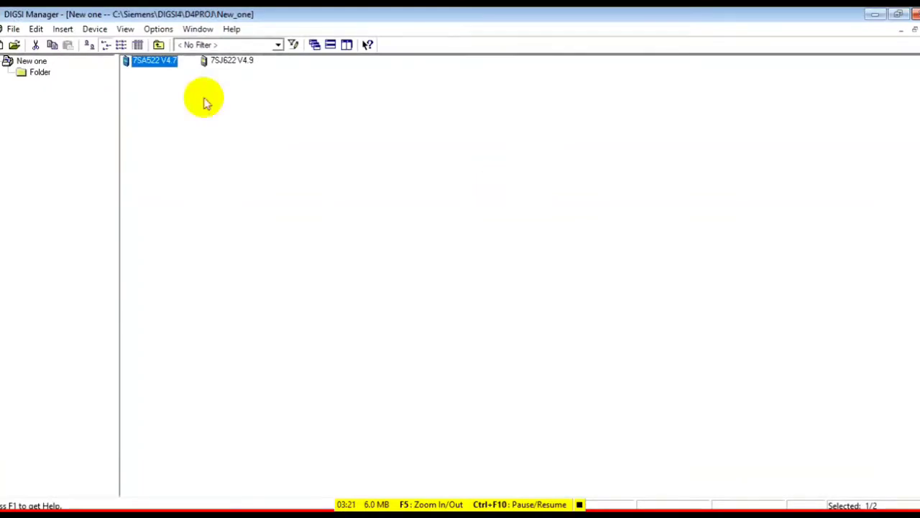
Step: Open the 7SJ622 V4.9 device with the Offline connection type and display its Masking I/O configuration matrix
{"action": "left_click", "coordinate": [221, 63]}
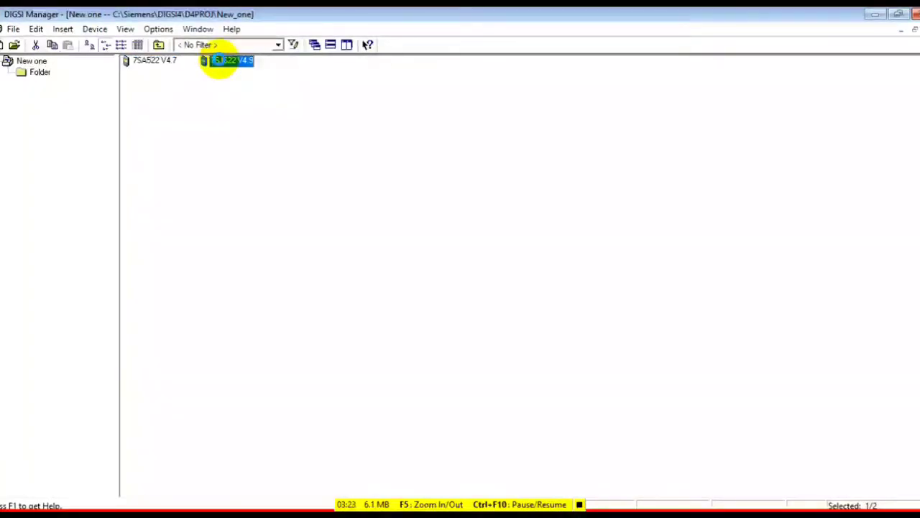
{"action": "double_click", "coordinate": [237, 64]}
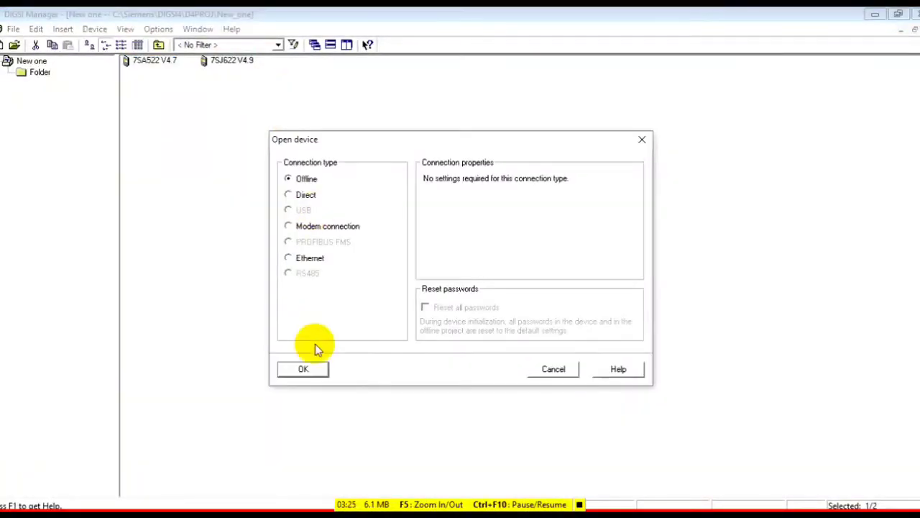
{"action": "left_click", "coordinate": [305, 368]}
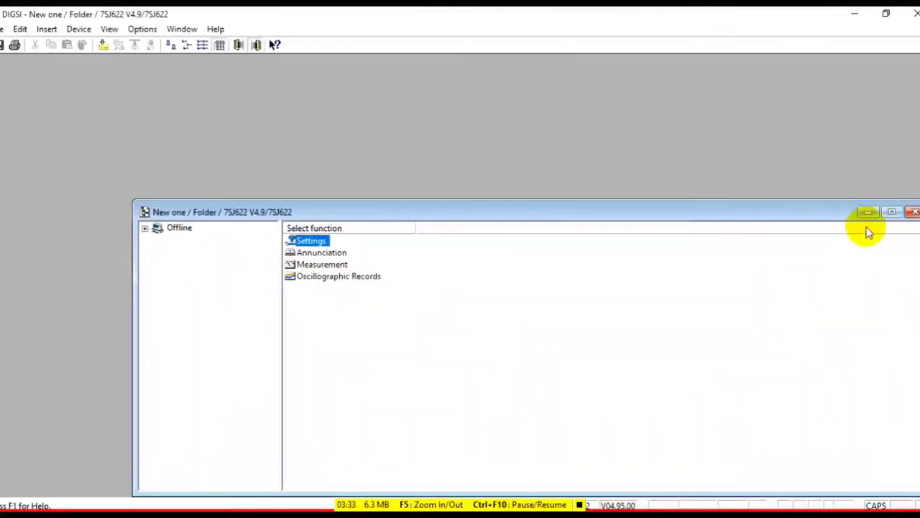
{"action": "left_click", "coordinate": [892, 211]}
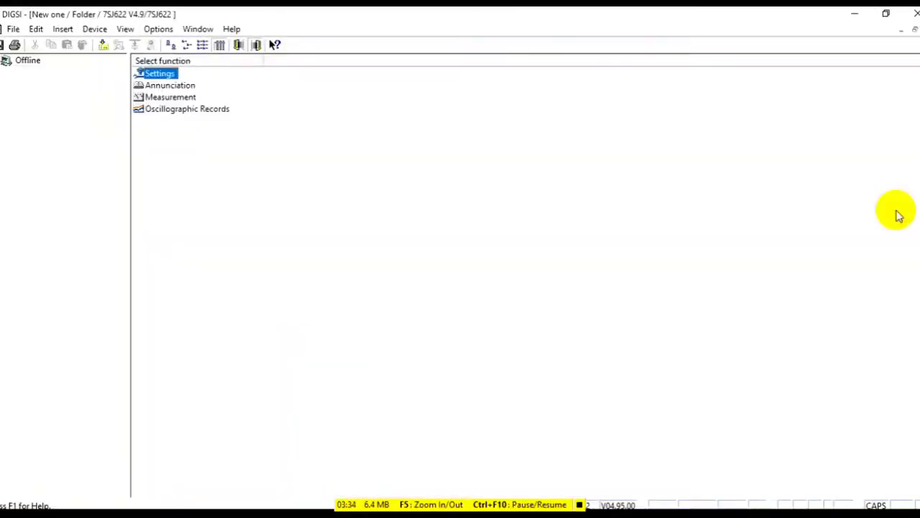
{"action": "double_click", "coordinate": [160, 75]}
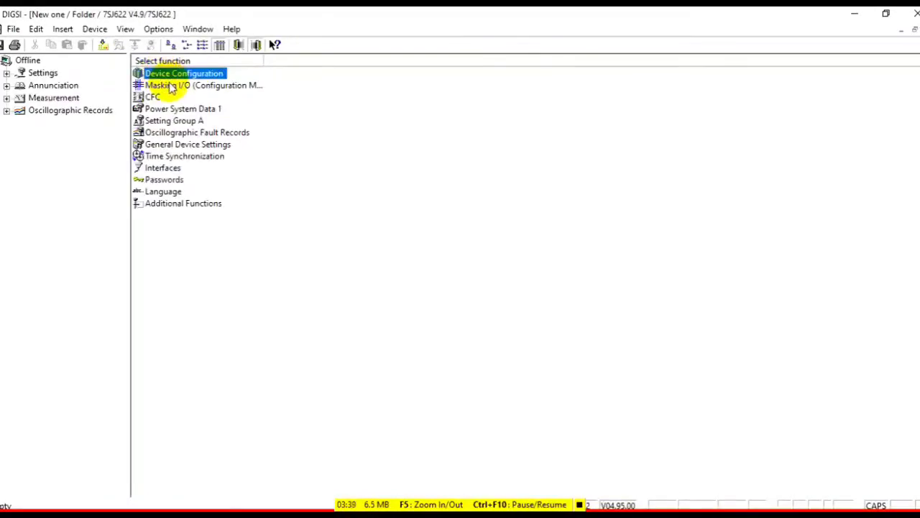
{"action": "double_click", "coordinate": [170, 86]}
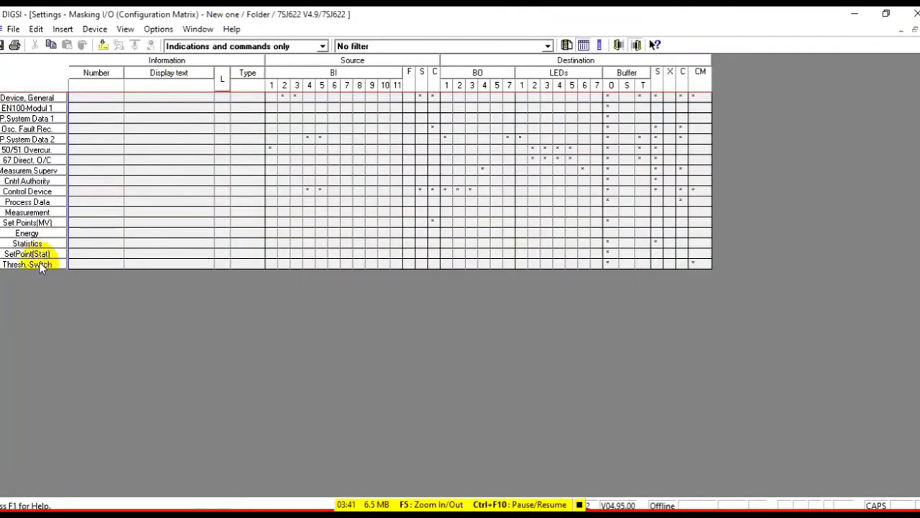
Step: Insert a new group with the short text GOOSE RCV after the Thresh.-Switch group
{"action": "right_click", "coordinate": [37, 264]}
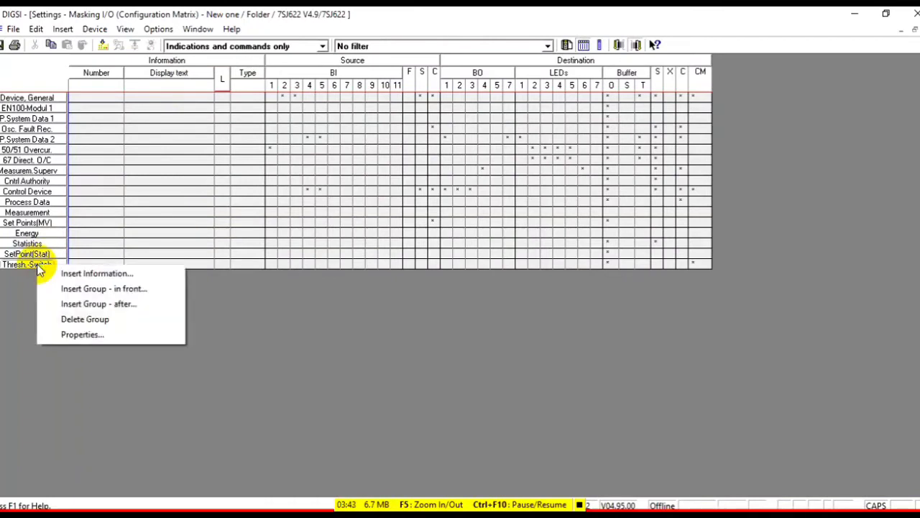
{"action": "left_click", "coordinate": [120, 304]}
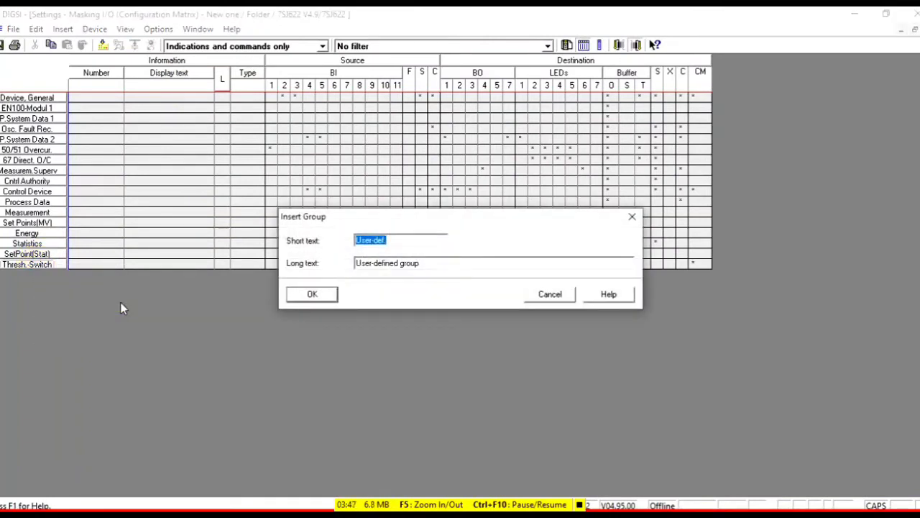
{"action": "type", "text": "GOOSE R"}
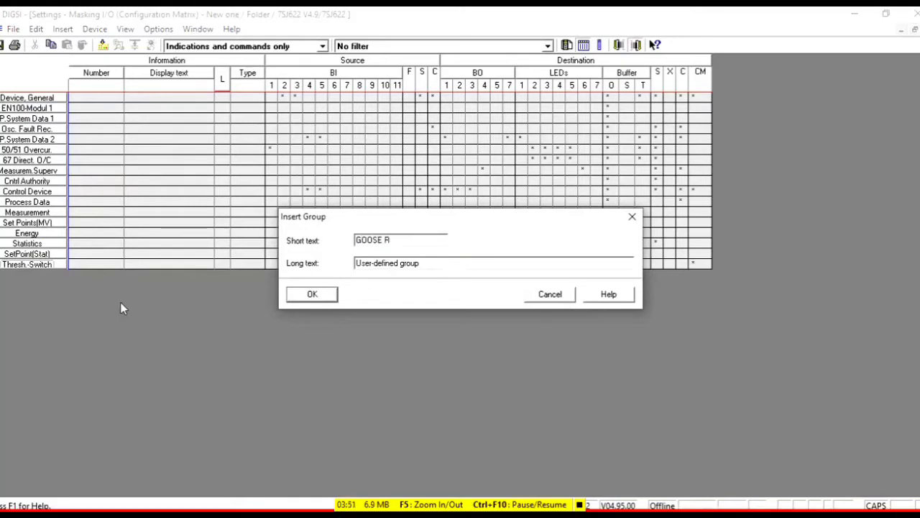
{"action": "type", "text": "CV"}
{"action": "left_click", "coordinate": [313, 297]}
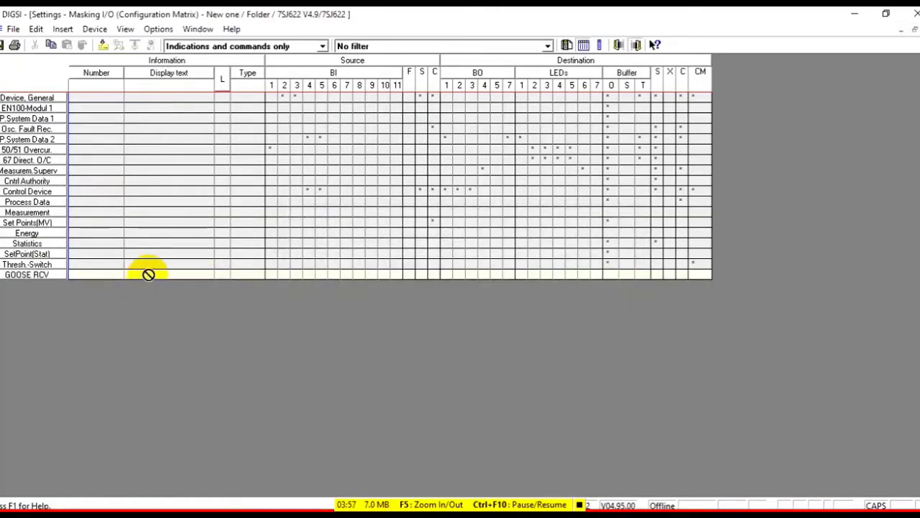
Step: Add two external Single Point ON/OFF (ExSP) annunciations from the information catalog to the GOOSE RCV group
{"action": "right_click", "coordinate": [148, 274]}
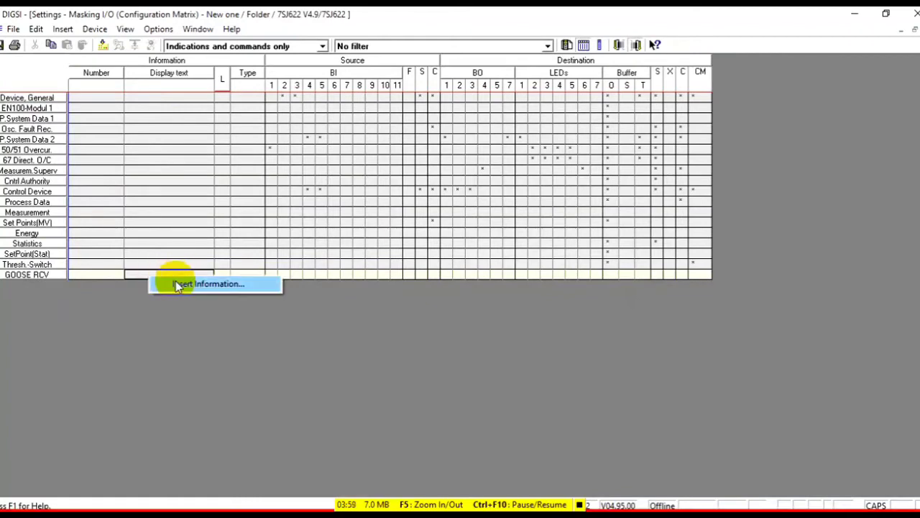
{"action": "left_click", "coordinate": [176, 282]}
{"action": "left_click", "coordinate": [284, 203]}
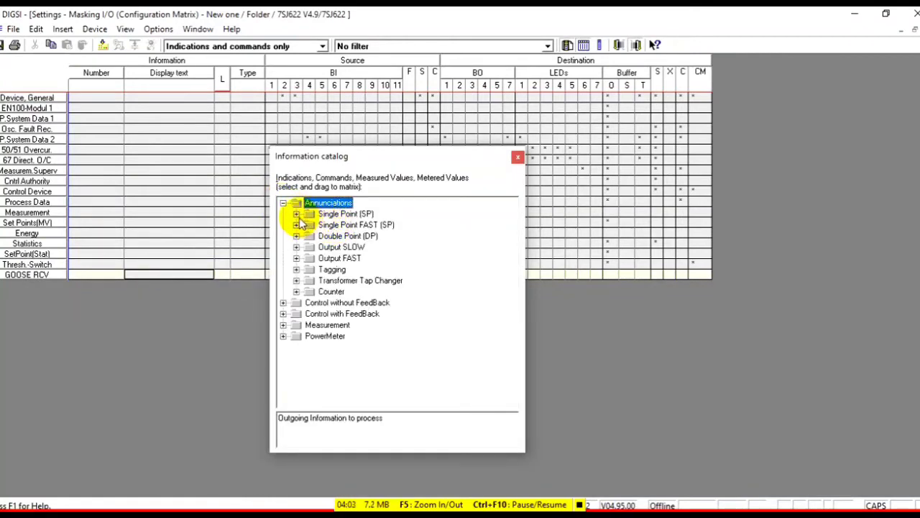
{"action": "left_click", "coordinate": [296, 215]}
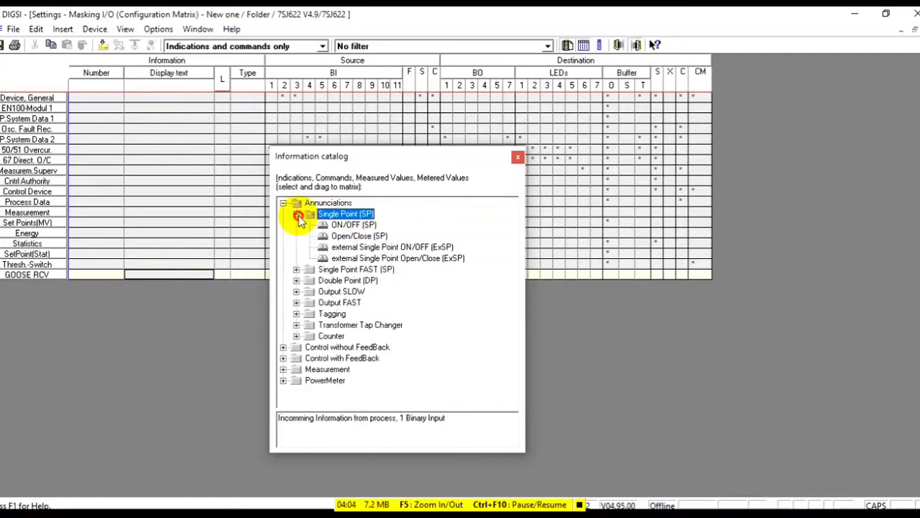
{"action": "left_click", "coordinate": [375, 249]}
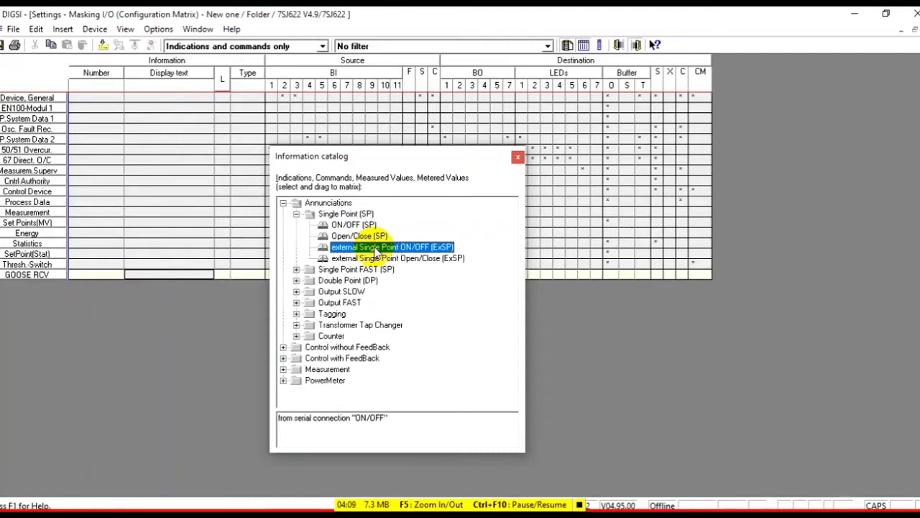
{"action": "left_click_drag", "start_coordinate": [375, 252], "coordinate": [193, 283]}
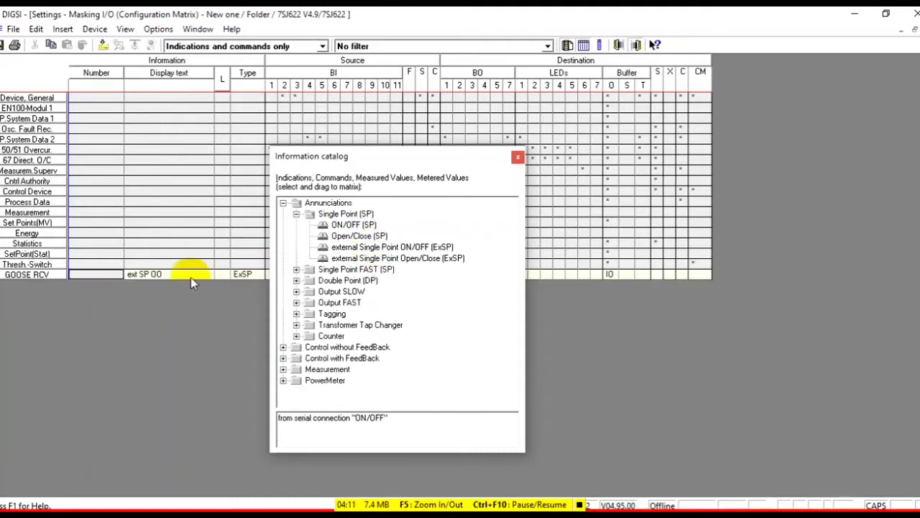
{"action": "left_click_drag", "start_coordinate": [379, 248], "coordinate": [194, 278]}
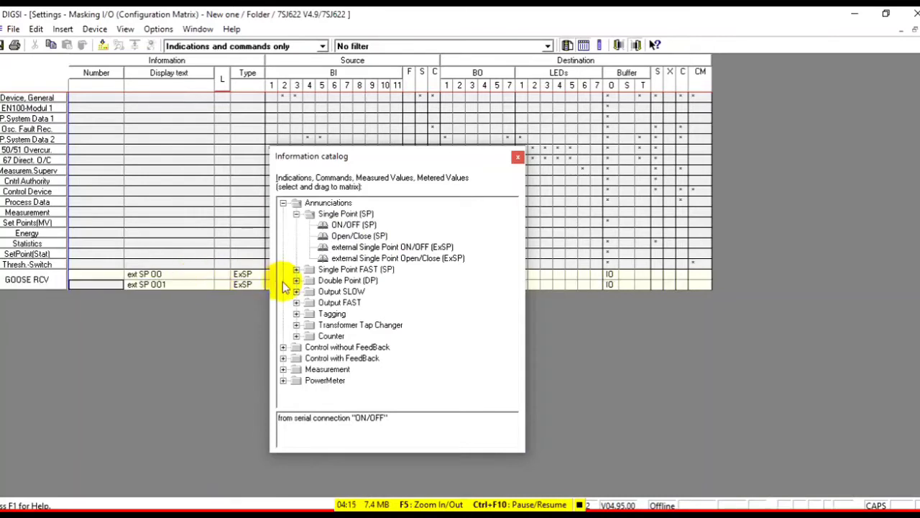
{"action": "left_click", "coordinate": [515, 158]}
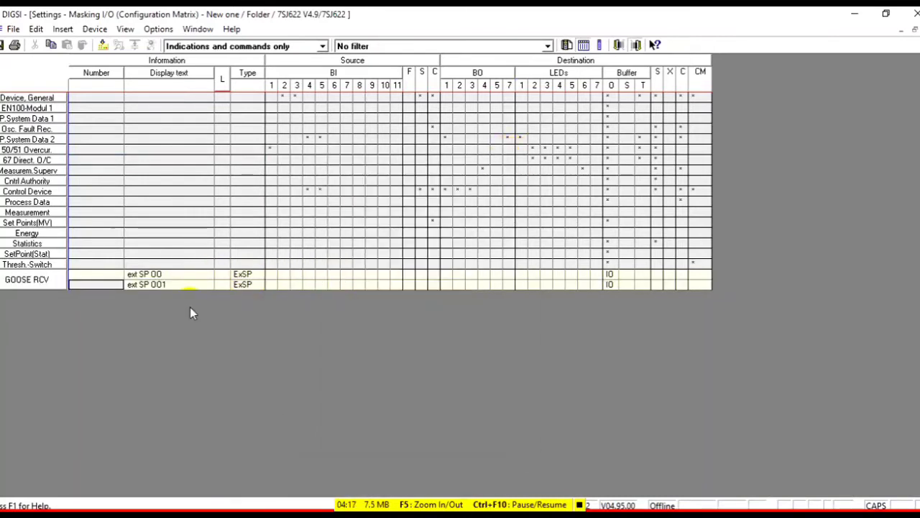
Step: Rename the two GOOSE RCV signals as REM CB ON and REM CB OFF
{"action": "left_click", "coordinate": [174, 276]}
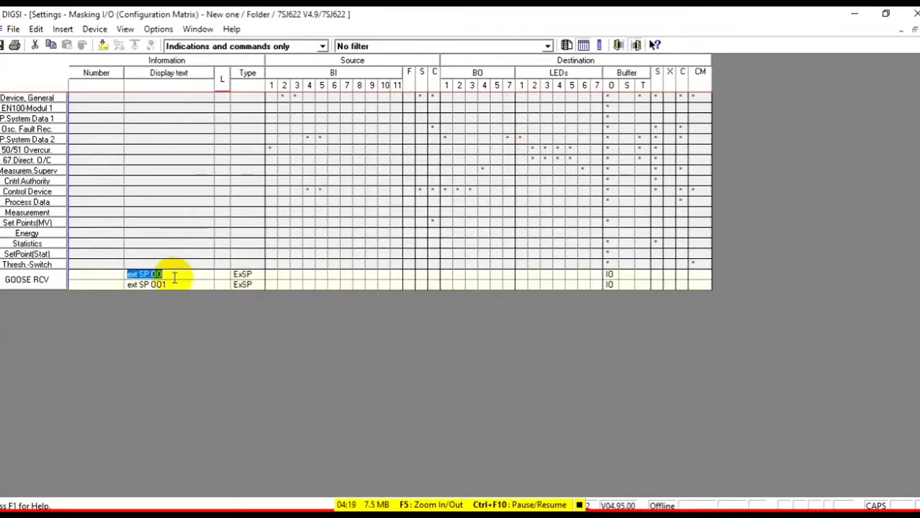
{"action": "type", "text": "R"}
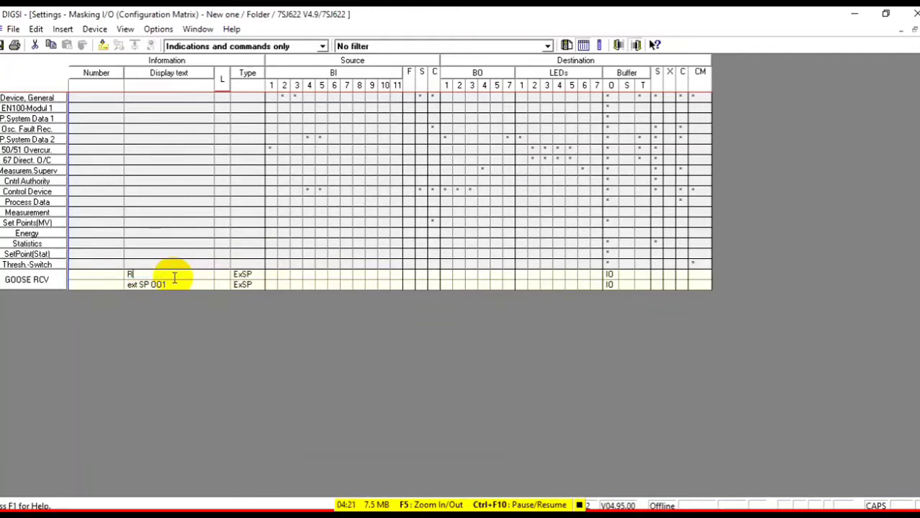
{"action": "type", "text": "EM CB ON"}
{"action": "left_click", "coordinate": [174, 285]}
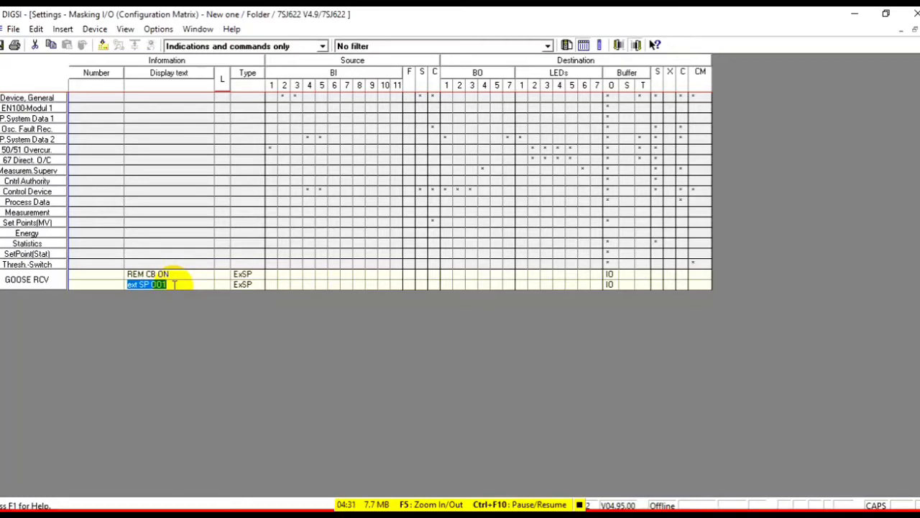
{"action": "type", "text": "REM"}
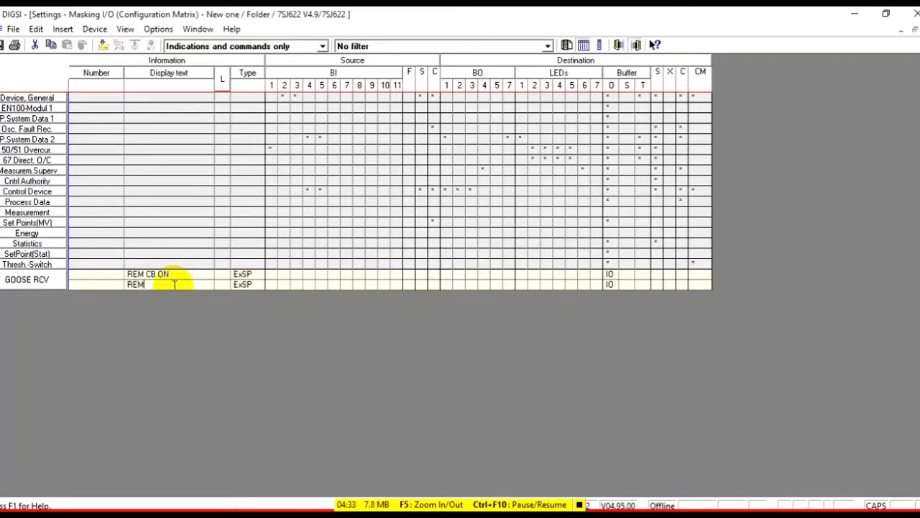
{"action": "type", "text": " CB OFF"}
{"action": "left_click_drag", "start_coordinate": [176, 284], "coordinate": [419, 68]}
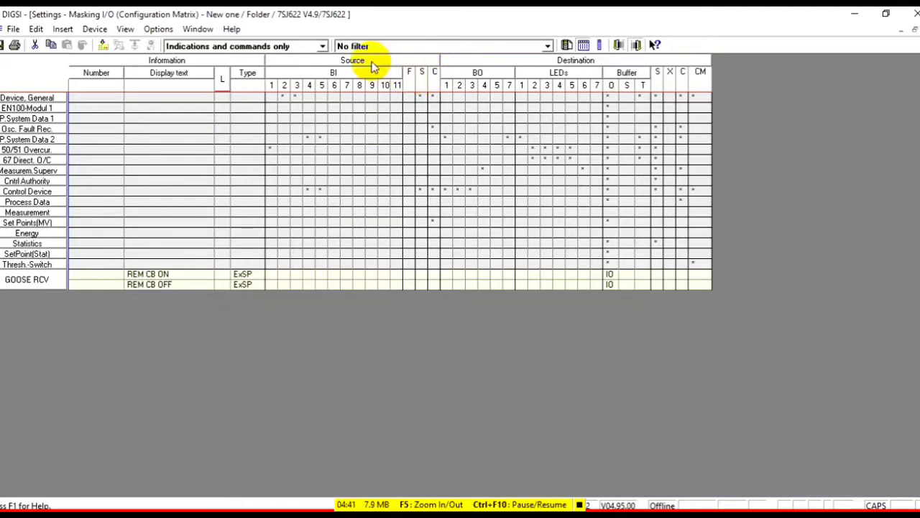
Step: Set REM CB ON to X (Configured) in the source S column, accepting the IEC 61850 object CTRL / GGIO 1 / SPCSO 1
{"action": "left_click_drag", "start_coordinate": [417, 74], "coordinate": [424, 280]}
{"action": "left_click", "coordinate": [423, 279]}
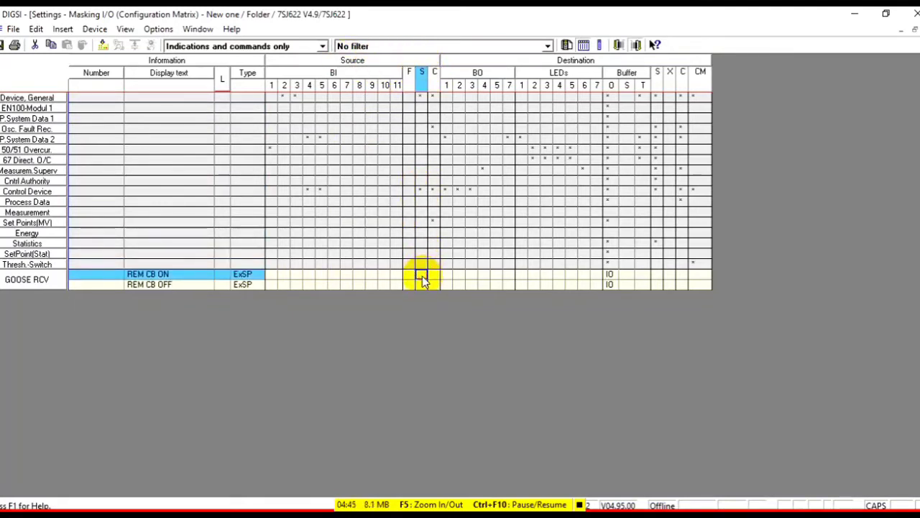
{"action": "right_click", "coordinate": [424, 280]}
{"action": "left_click", "coordinate": [440, 281]}
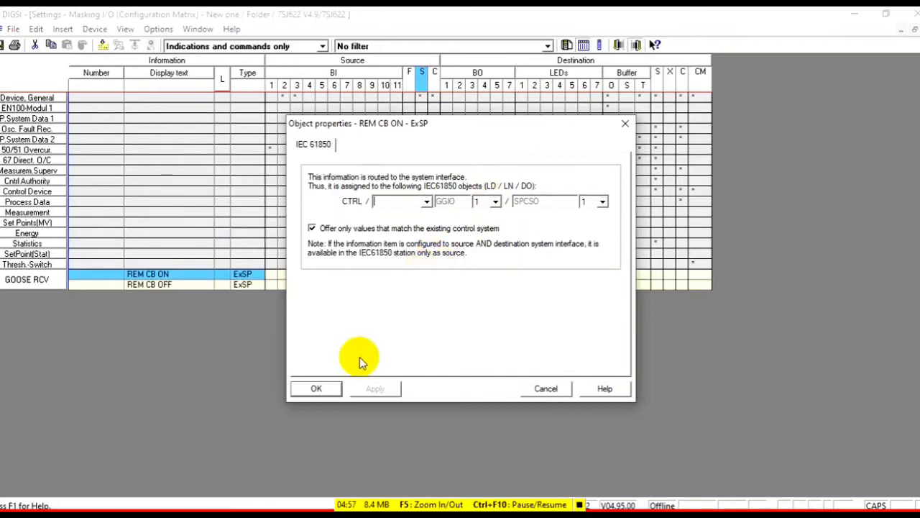
{"action": "left_click", "coordinate": [319, 387]}
Step: Set REM CB OFF to X (Configured) in the source S column, accepting the IEC 61850 object CTRL / GGIO 1 / SPCSO 2
{"action": "left_click", "coordinate": [395, 284]}
{"action": "left_click", "coordinate": [421, 284]}
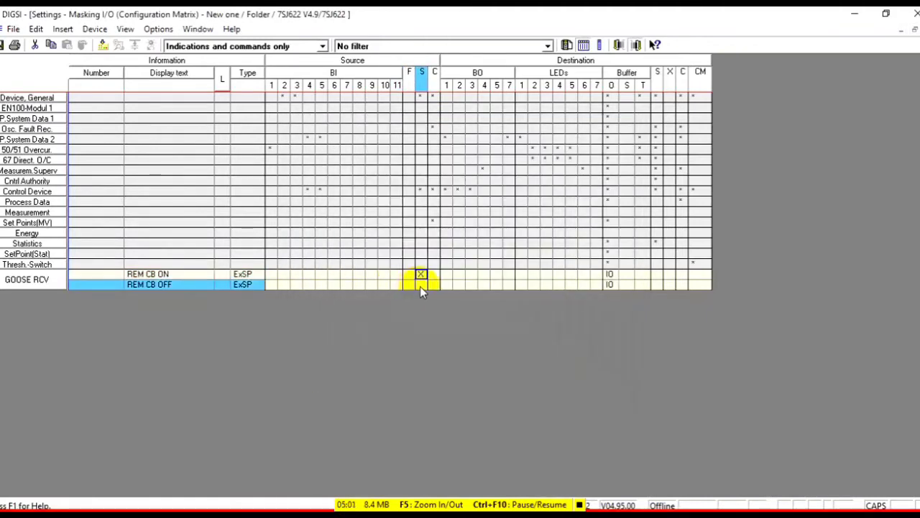
{"action": "right_click", "coordinate": [421, 285]}
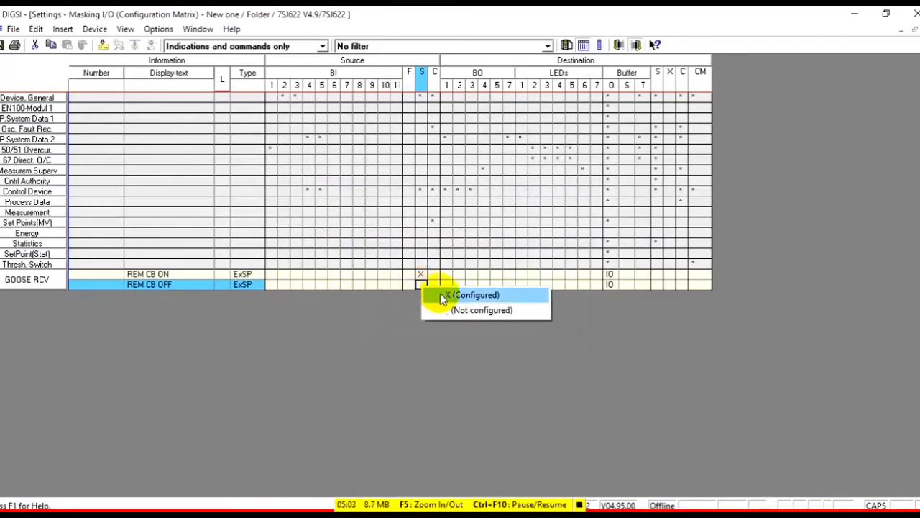
{"action": "left_click", "coordinate": [442, 296]}
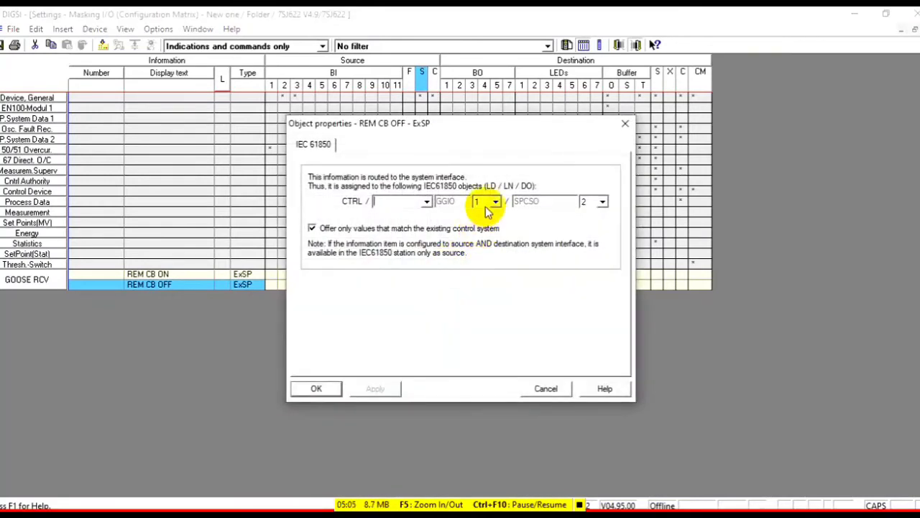
{"action": "left_click", "coordinate": [582, 203]}
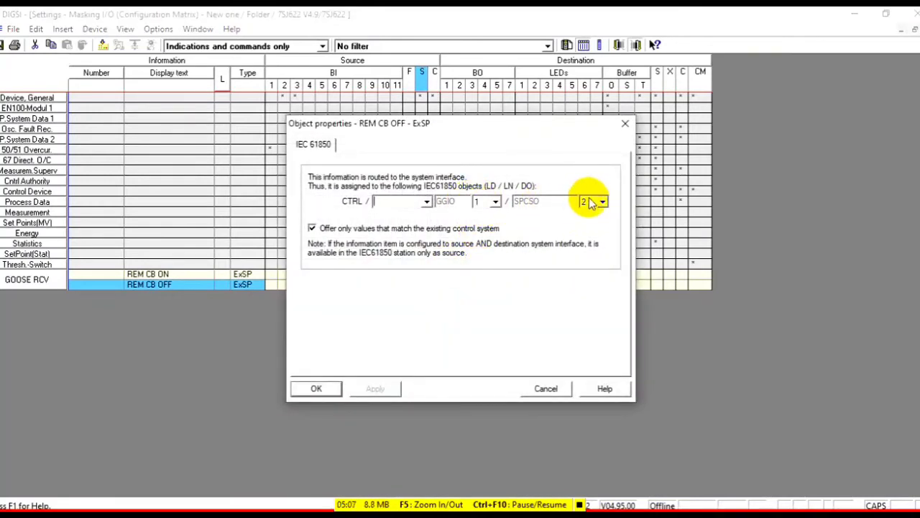
{"action": "left_click", "coordinate": [335, 388]}
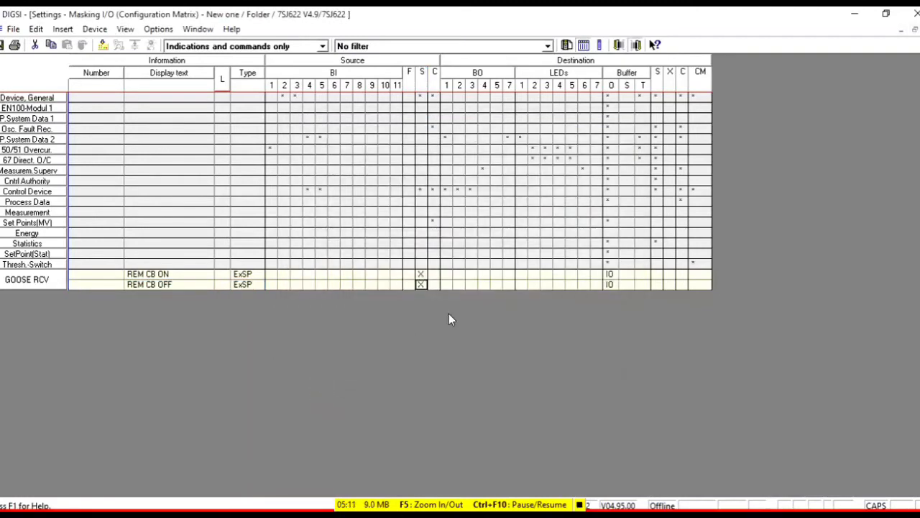
Step: Save the 7SJ622 settings, accept the changed IEC 61850 parameters, and close the configuration matrix and the device
{"action": "left_click_drag", "start_coordinate": [418, 273], "coordinate": [262, 225]}
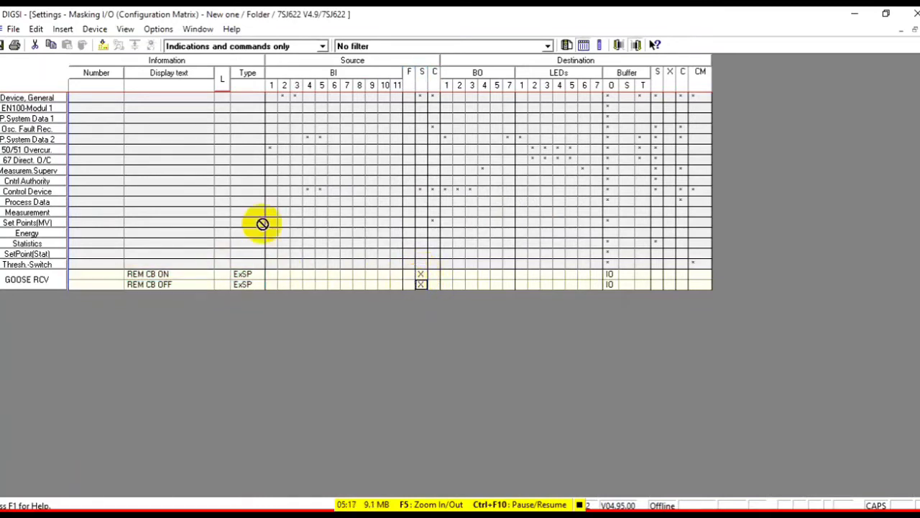
{"action": "left_click", "coordinate": [2, 45]}
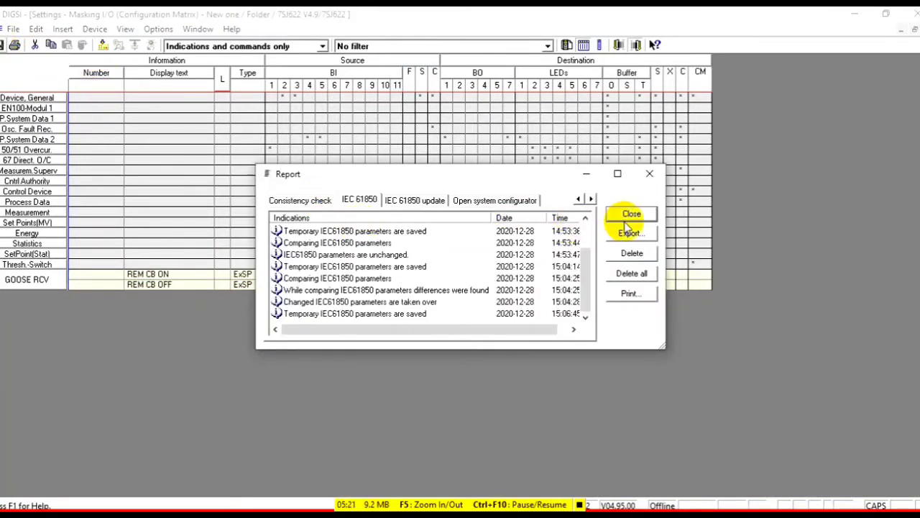
{"action": "left_click", "coordinate": [629, 215]}
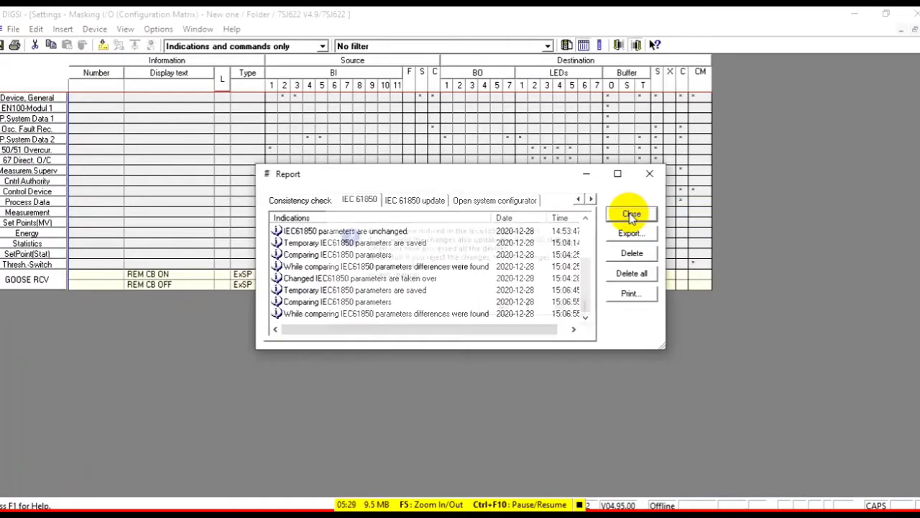
{"action": "left_click", "coordinate": [504, 309]}
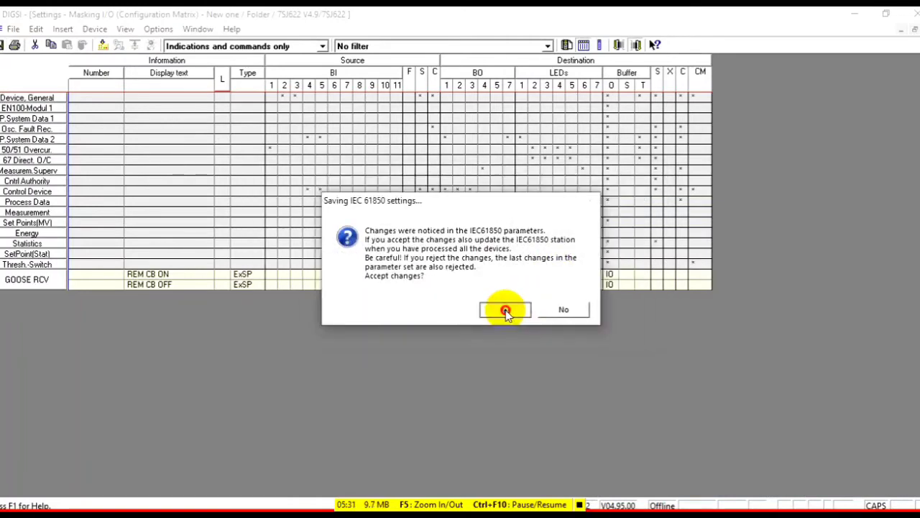
{"action": "left_click", "coordinate": [631, 213]}
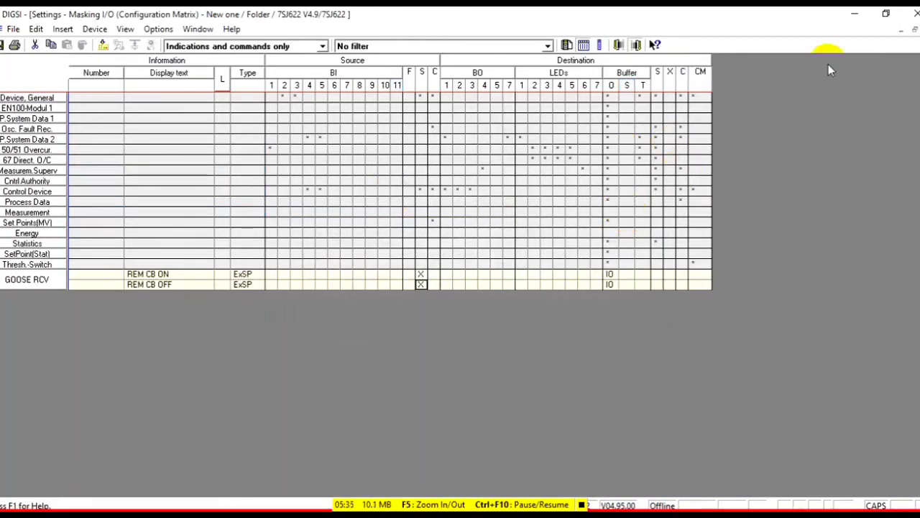
{"action": "left_click", "coordinate": [916, 28]}
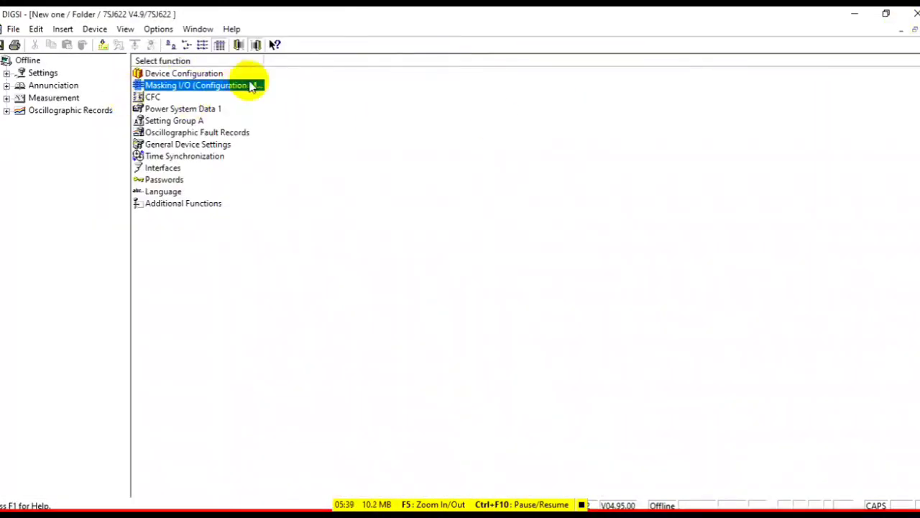
{"action": "left_click", "coordinate": [913, 13]}
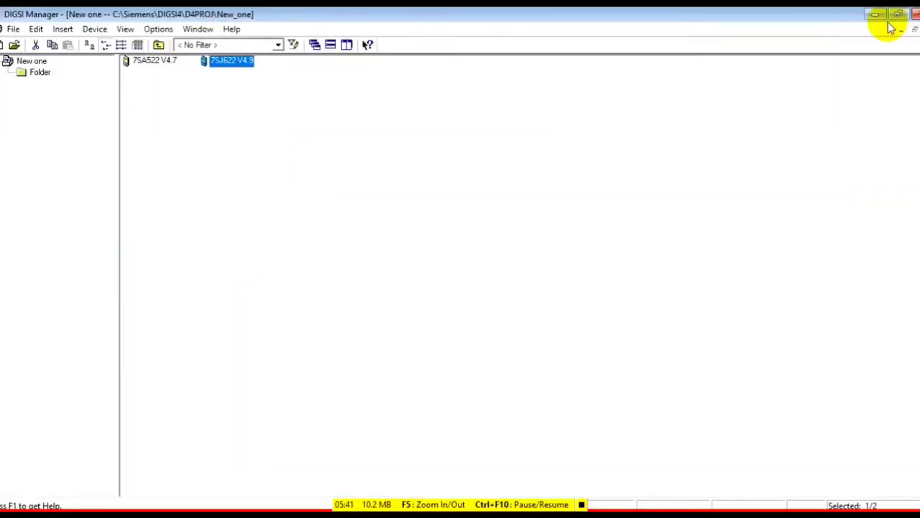
Step: Insert a new IEC 61850 station object in the project folder beside the two relays
{"action": "left_click", "coordinate": [406, 118]}
{"action": "right_click", "coordinate": [377, 105]}
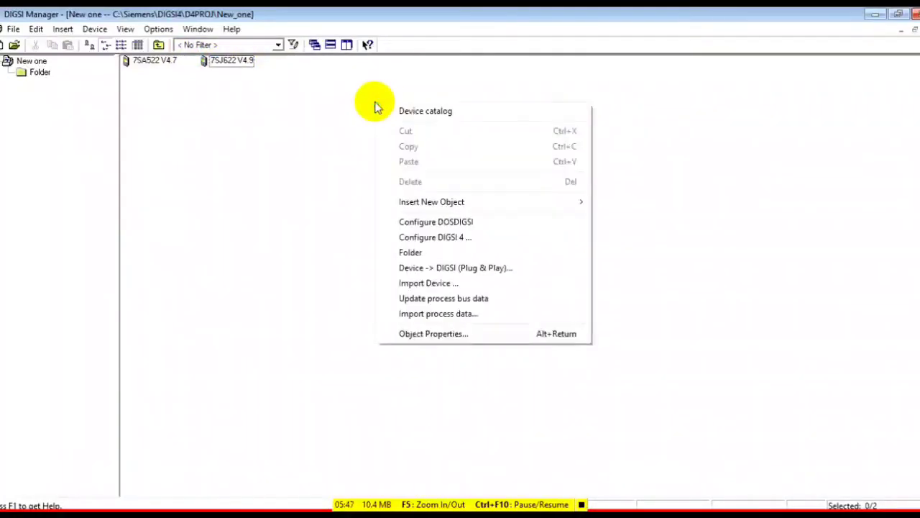
{"action": "mouse_move", "coordinate": [451, 205]}
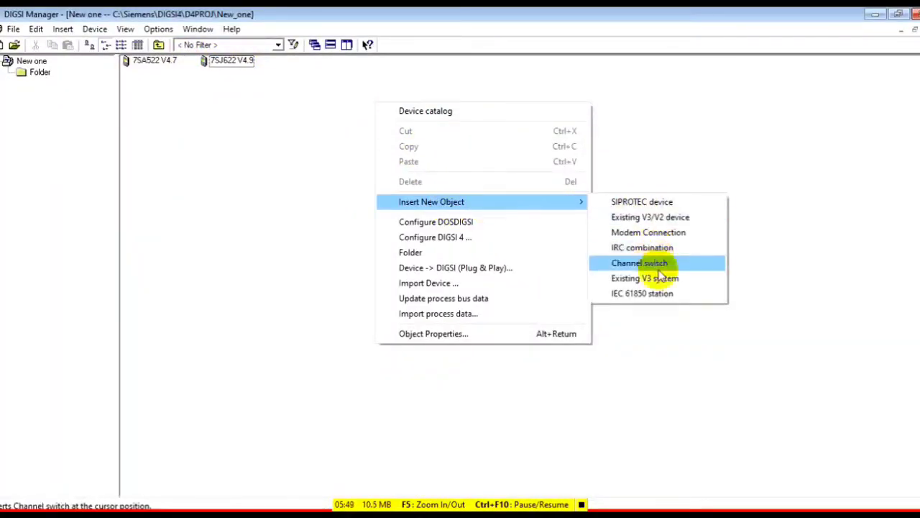
{"action": "left_click", "coordinate": [662, 295]}
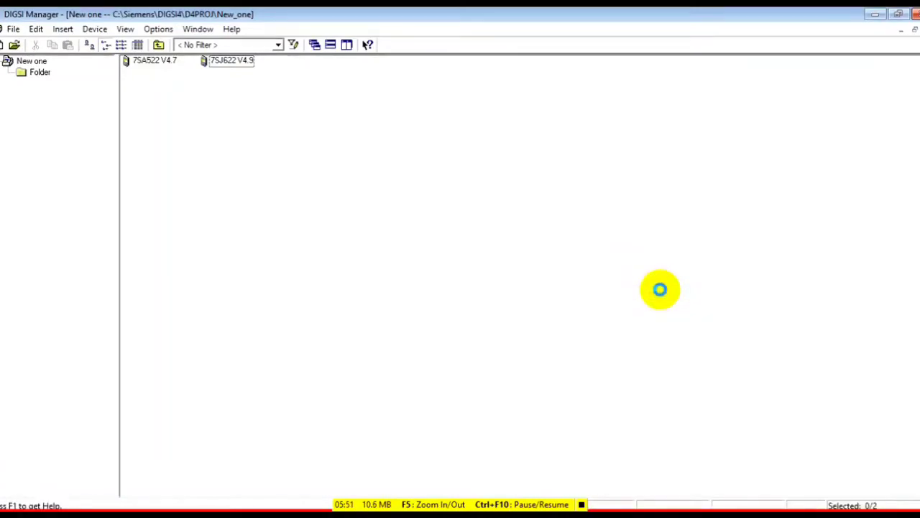
{"action": "left_click", "coordinate": [480, 249]}
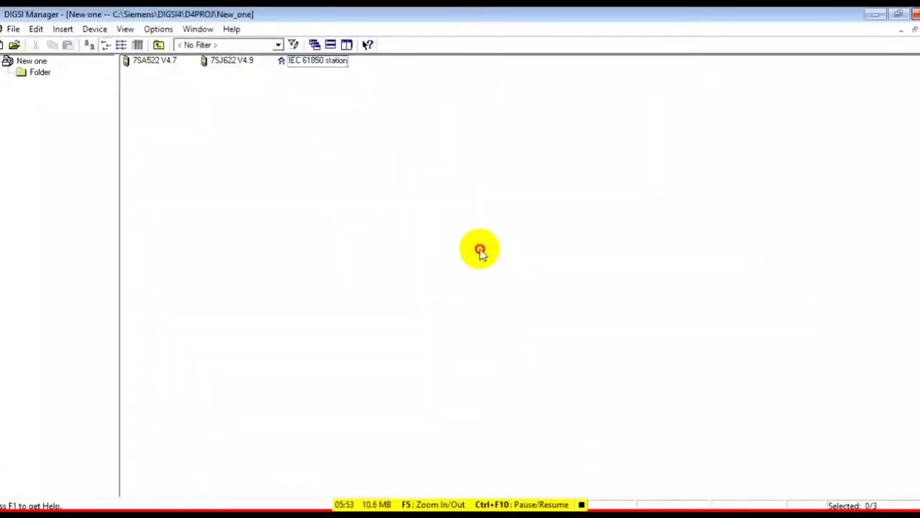
Step: View the general object properties of the IEC 61850 station and close them unchanged
{"action": "left_click", "coordinate": [312, 63]}
{"action": "right_click", "coordinate": [313, 63]}
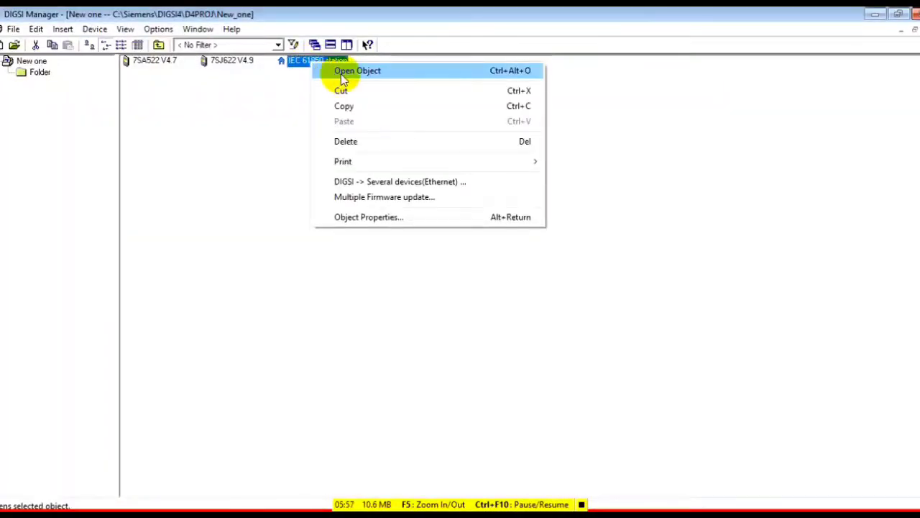
{"action": "left_click", "coordinate": [393, 218]}
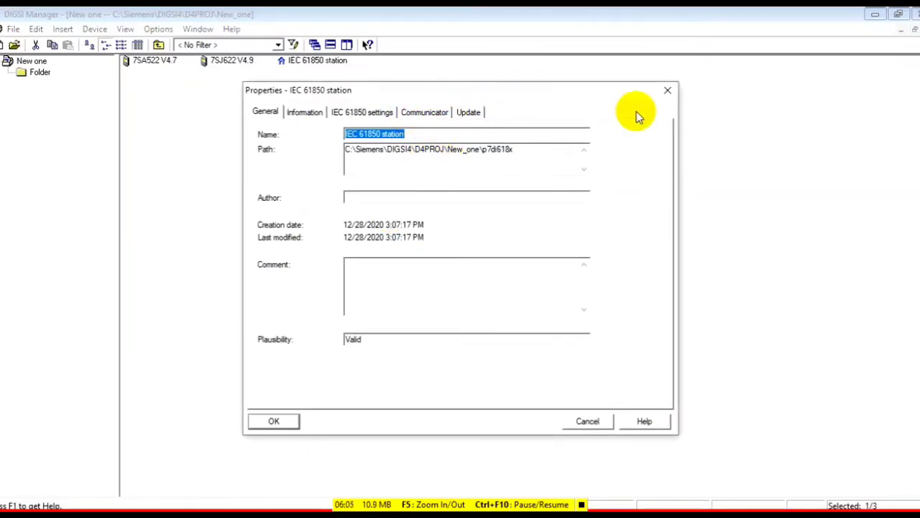
{"action": "left_click", "coordinate": [666, 90]}
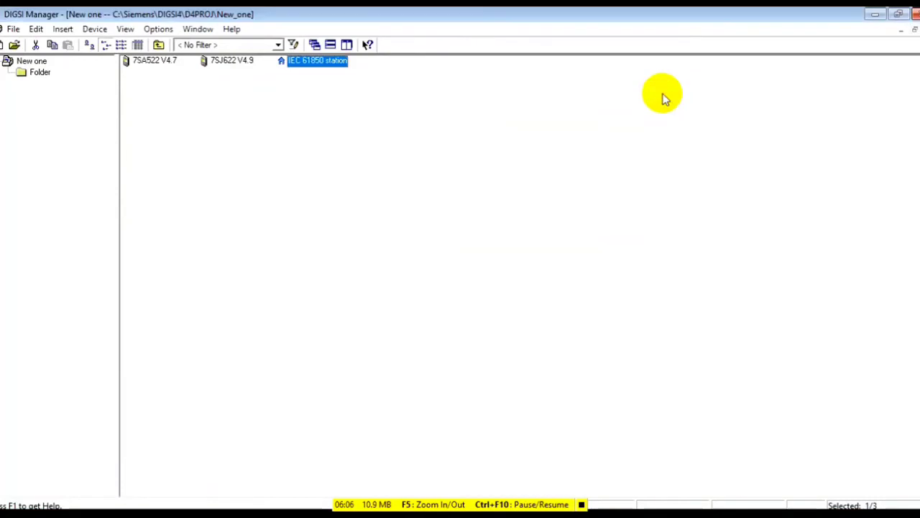
Step: Open the IEC 61850 station with a new station description named GOOSE on Local Disk (E:), view its GOOSE messages and close the System Configurator
{"action": "double_click", "coordinate": [314, 60]}
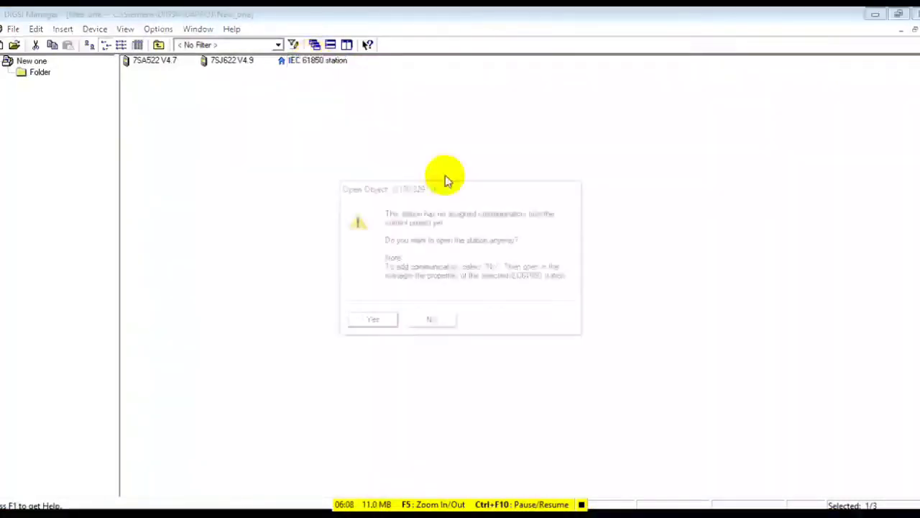
{"action": "left_click", "coordinate": [371, 323]}
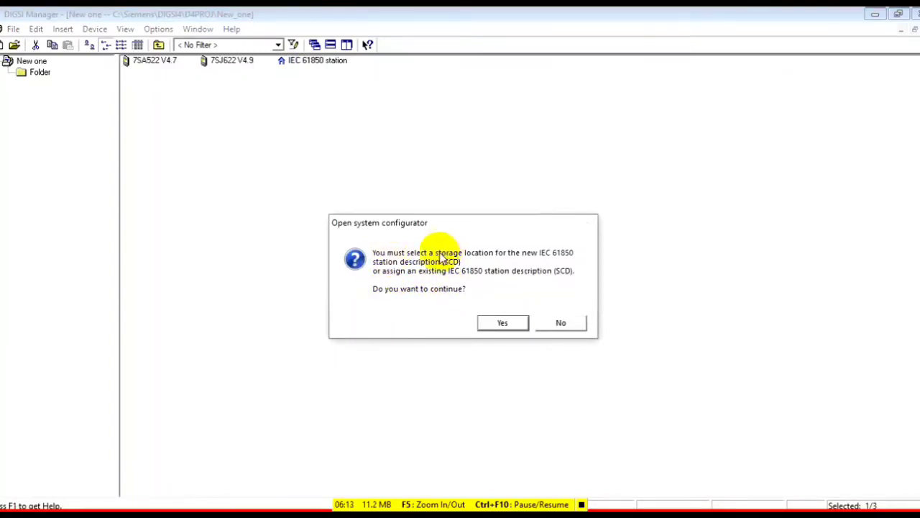
{"action": "left_click", "coordinate": [503, 322]}
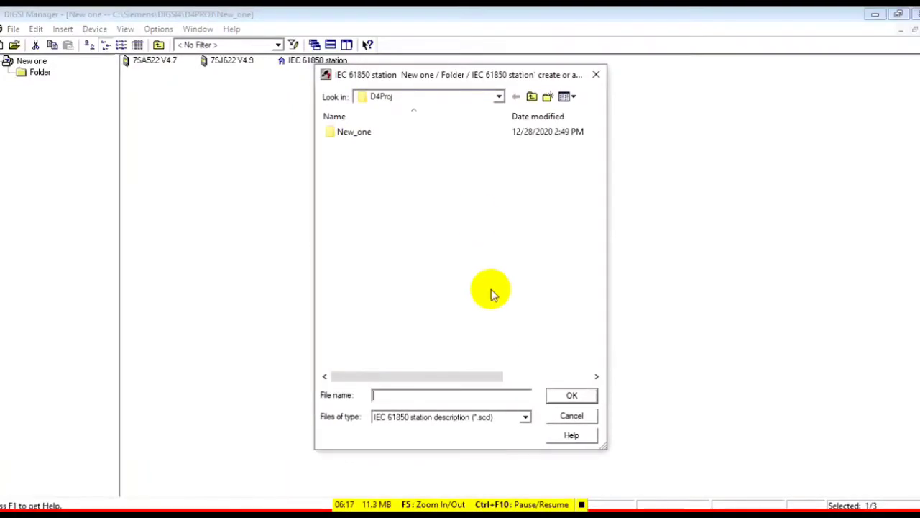
{"action": "left_click", "coordinate": [499, 97]}
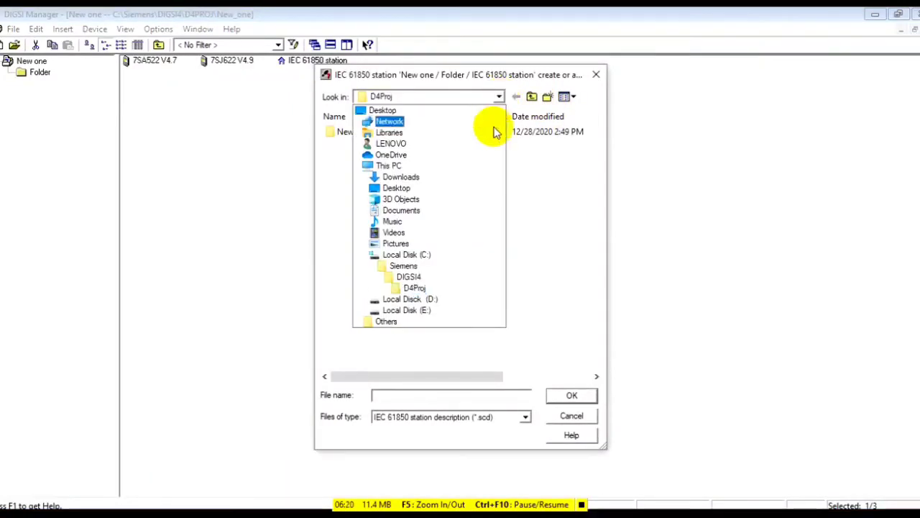
{"action": "left_click", "coordinate": [422, 310]}
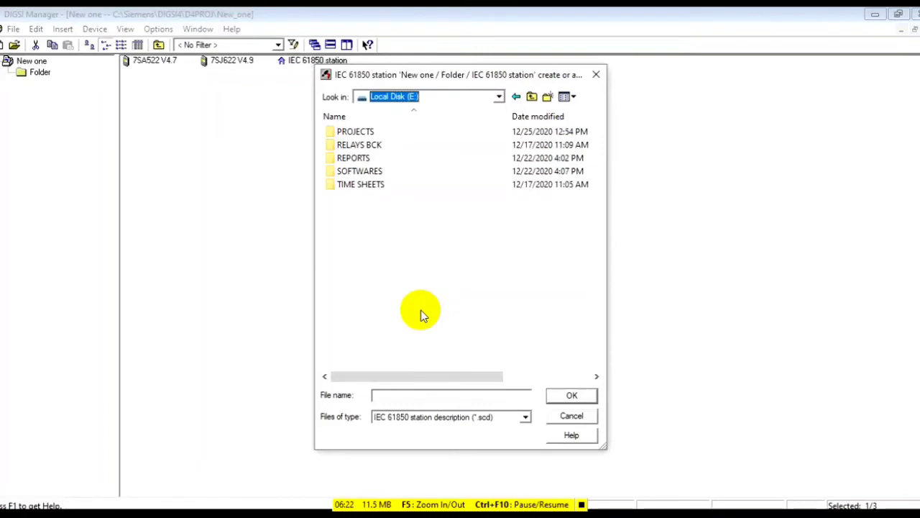
{"action": "left_click", "coordinate": [396, 395]}
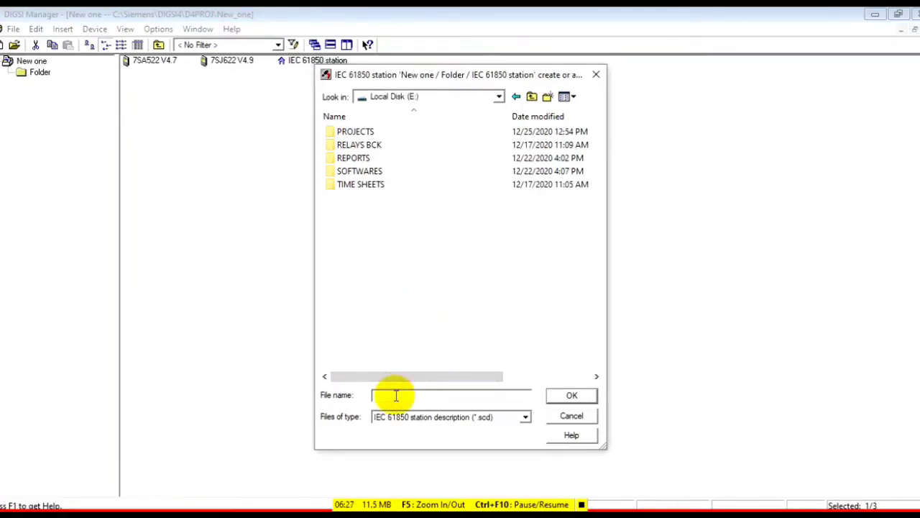
{"action": "type", "text": "GOOSE"}
{"action": "left_click", "coordinate": [572, 397]}
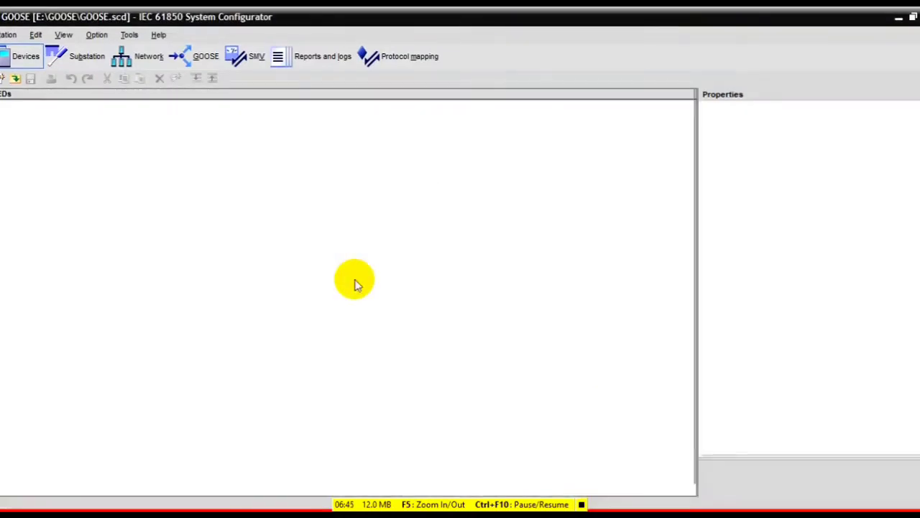
{"action": "left_click", "coordinate": [211, 58]}
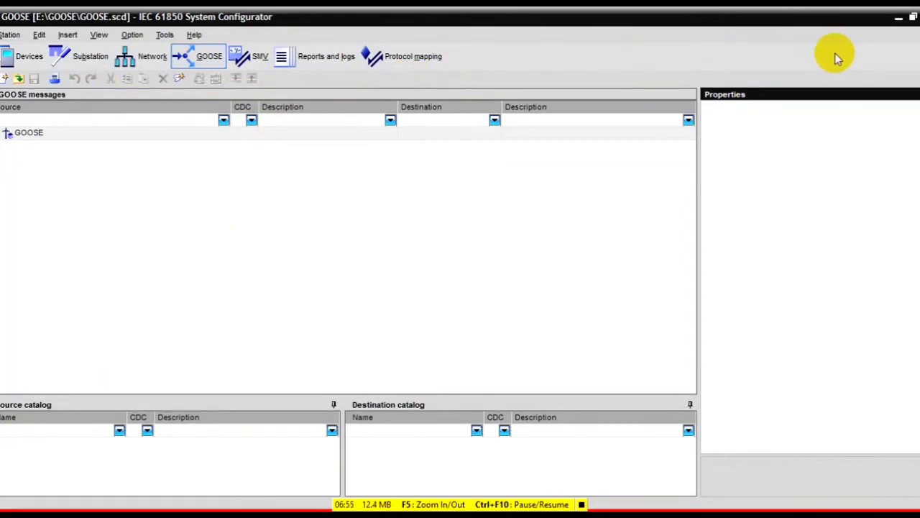
{"action": "left_click", "coordinate": [913, 15]}
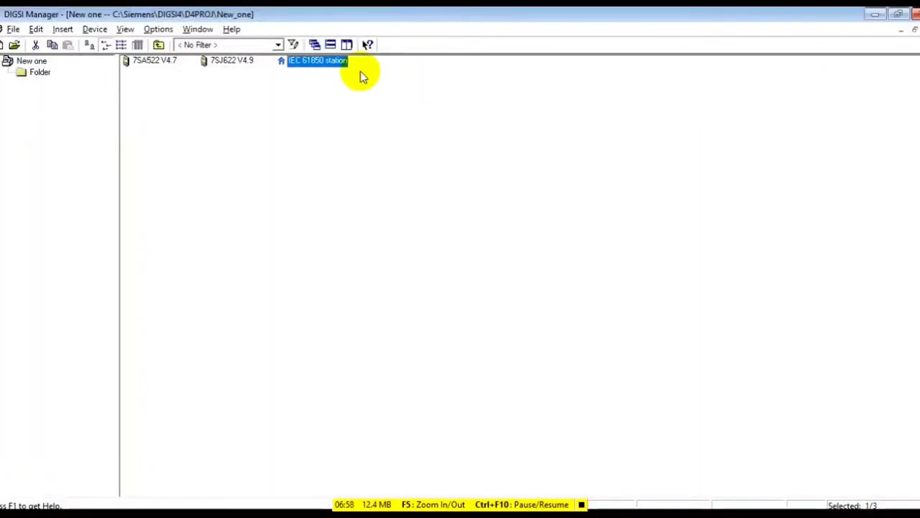
Step: Add IED_FDR (7SJ622) and IED_LN (7SA522) as communicators in the IEC 61850 station's object properties
{"action": "right_click", "coordinate": [322, 61]}
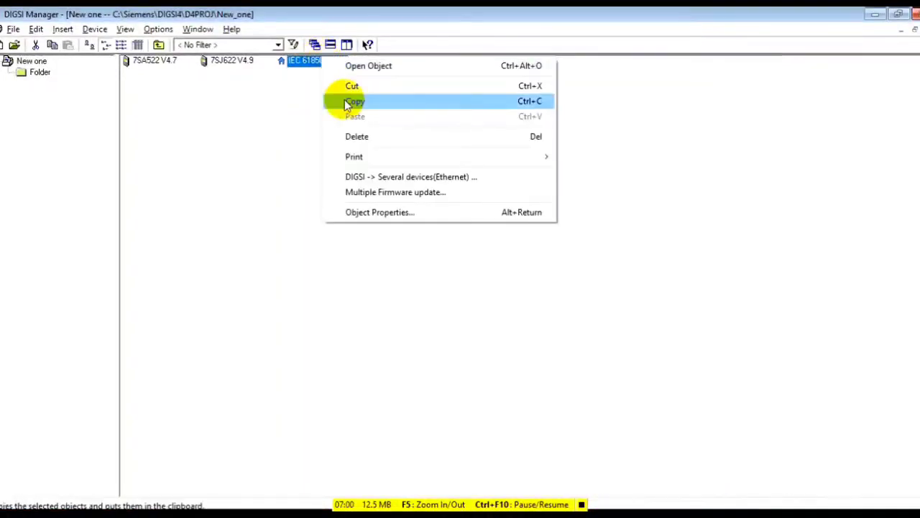
{"action": "left_click", "coordinate": [409, 210]}
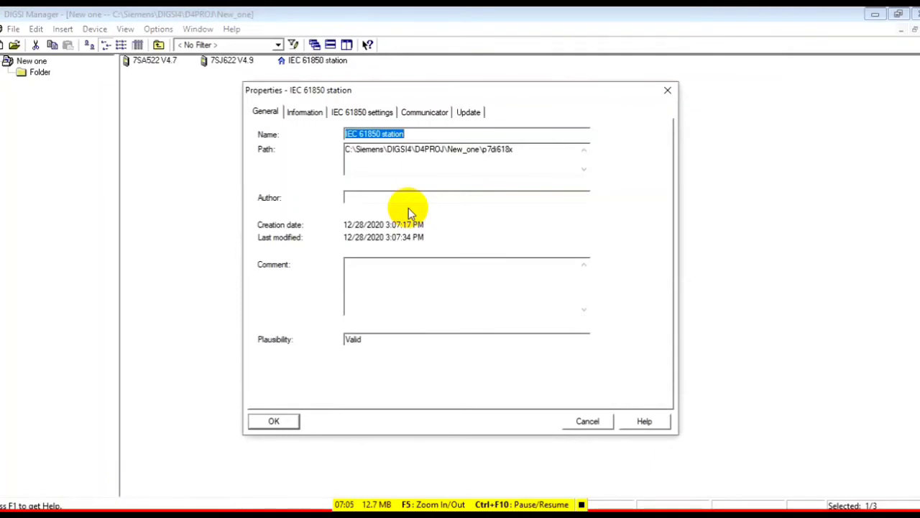
{"action": "left_click", "coordinate": [430, 114]}
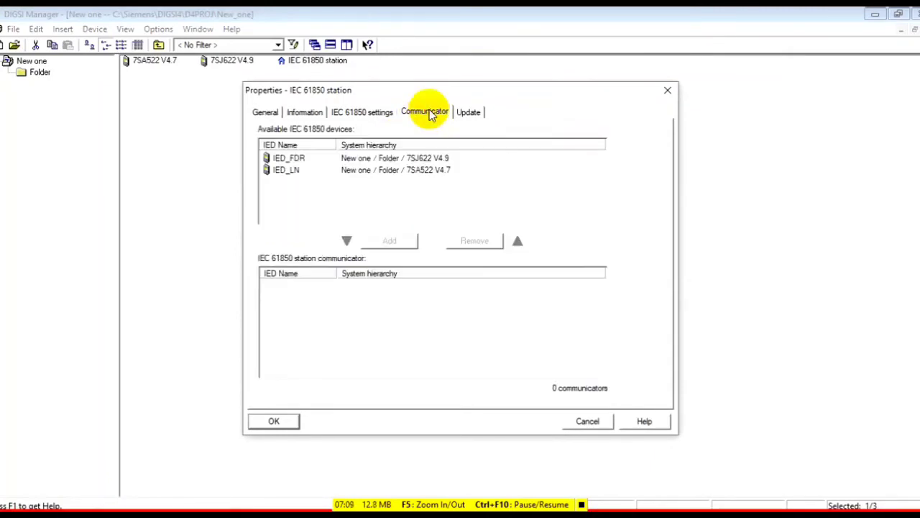
{"action": "left_click", "coordinate": [351, 162]}
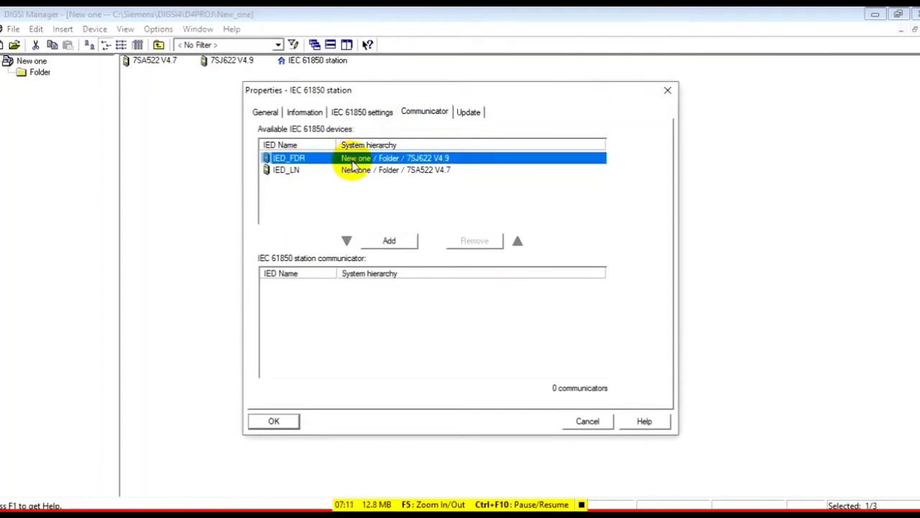
{"action": "left_click", "coordinate": [389, 240]}
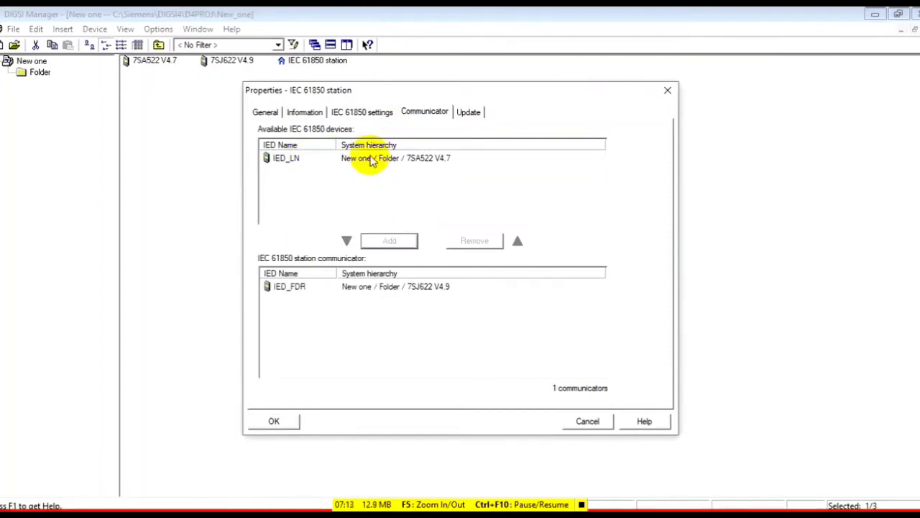
{"action": "left_click", "coordinate": [371, 159]}
{"action": "left_click", "coordinate": [389, 240]}
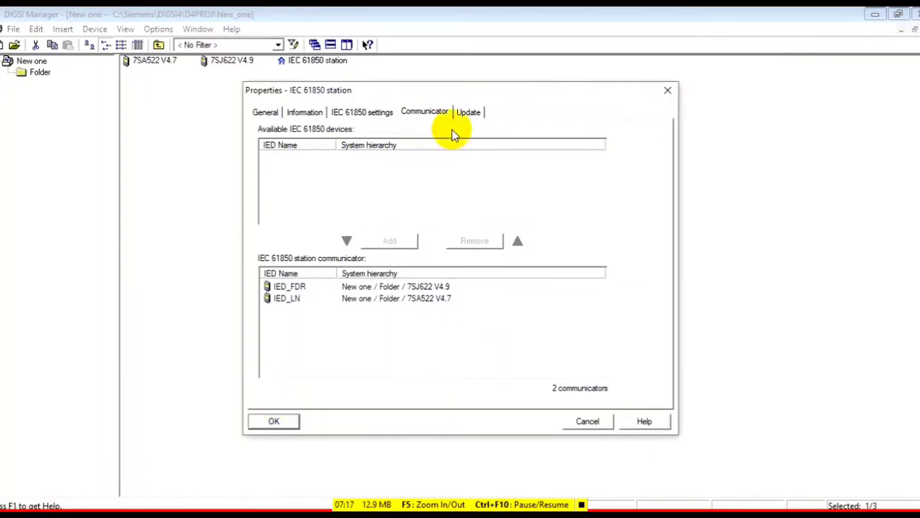
Step: Update the parameter sets of IED_LN and IED_FDR in the IEC 61850 station properties, and close the report and the properties
{"action": "left_click", "coordinate": [468, 113]}
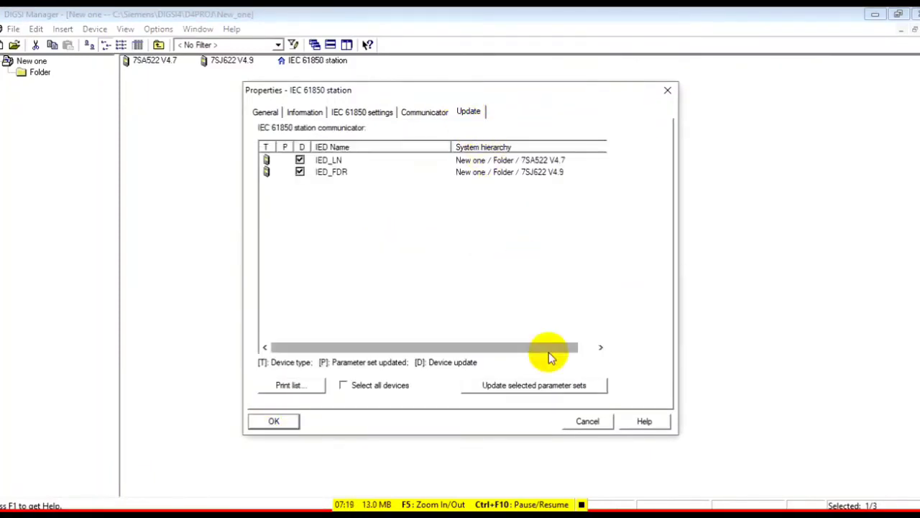
{"action": "left_click", "coordinate": [552, 387]}
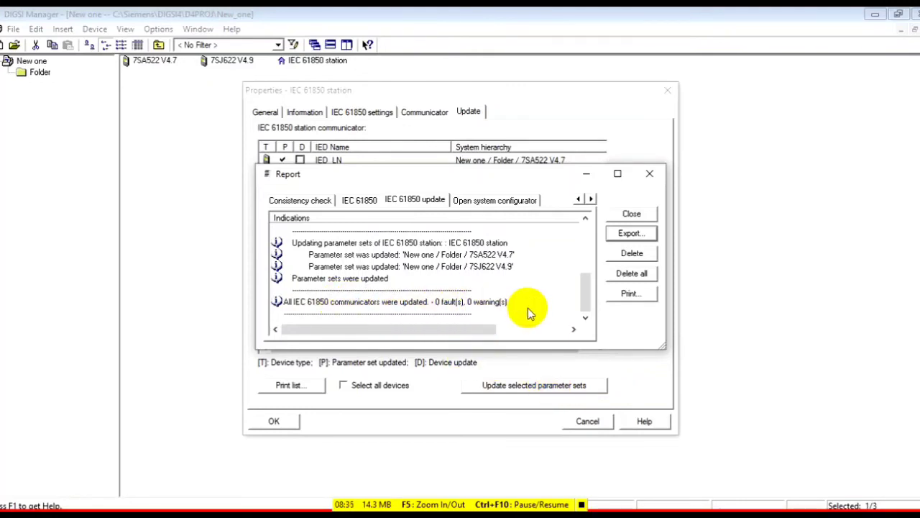
{"action": "left_click", "coordinate": [630, 214]}
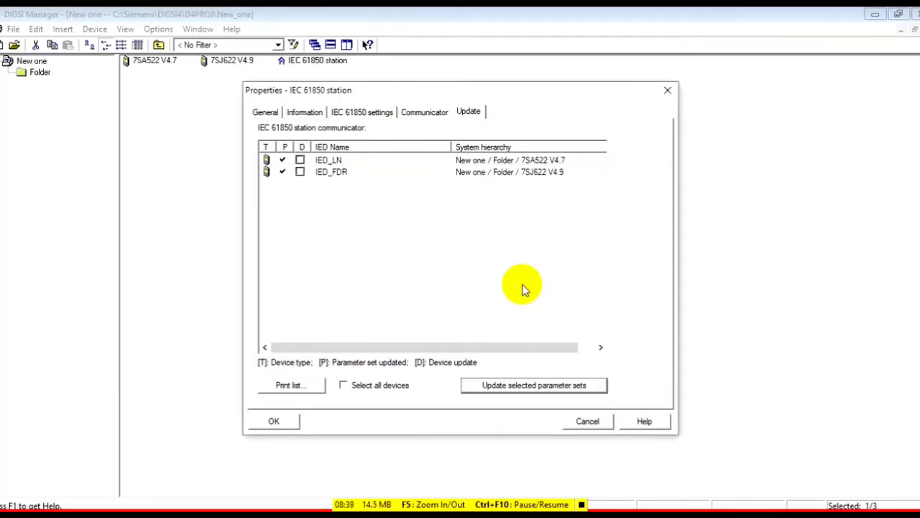
{"action": "left_click", "coordinate": [667, 91]}
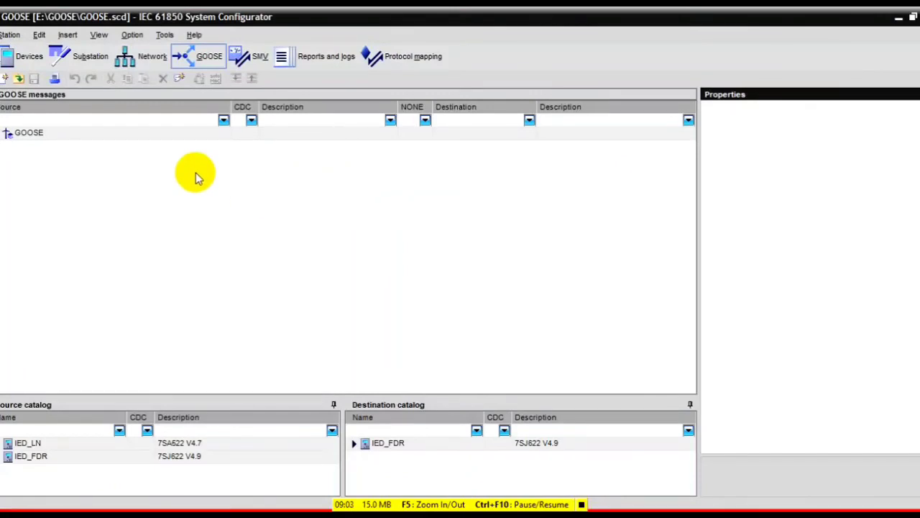
Step: In the IEC 61850 System Configurator, check the station's device list and enlarge the GOOSE catalogs with IED_LN expanded as source
{"action": "left_click", "coordinate": [26, 59]}
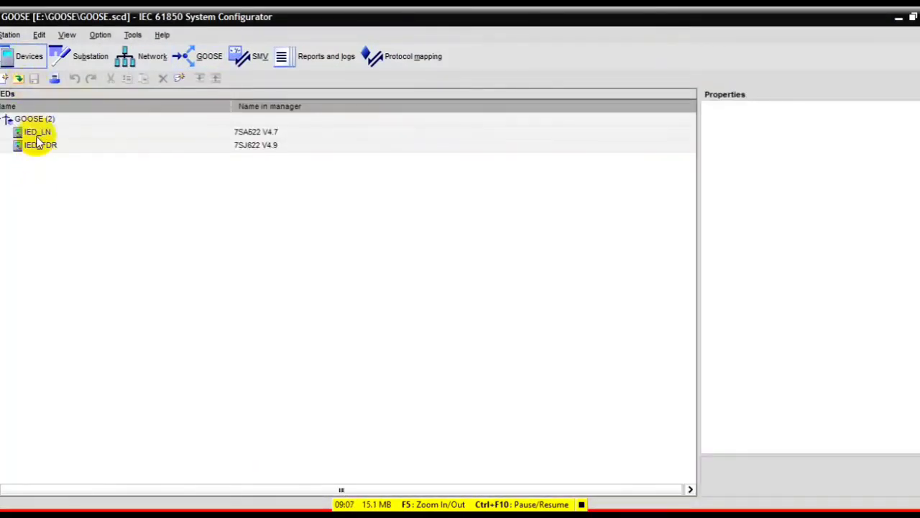
{"action": "left_click", "coordinate": [207, 61]}
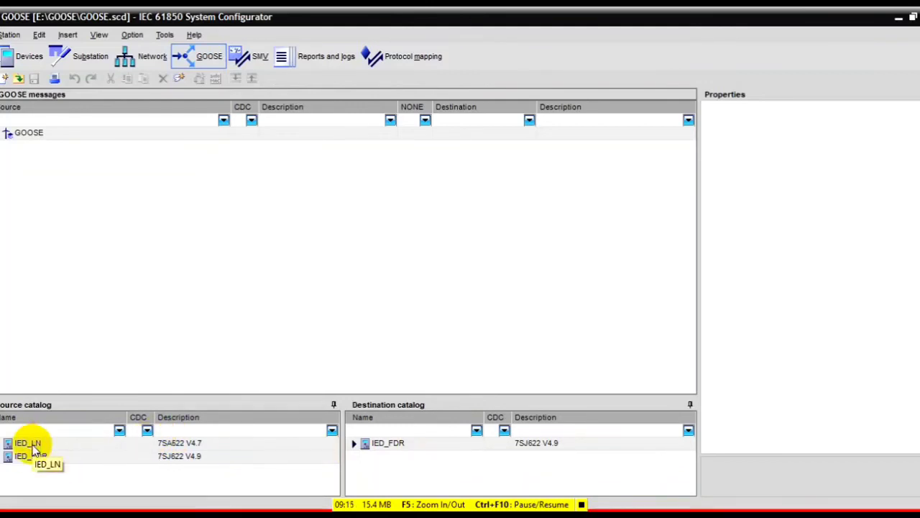
{"action": "left_click", "coordinate": [4, 446]}
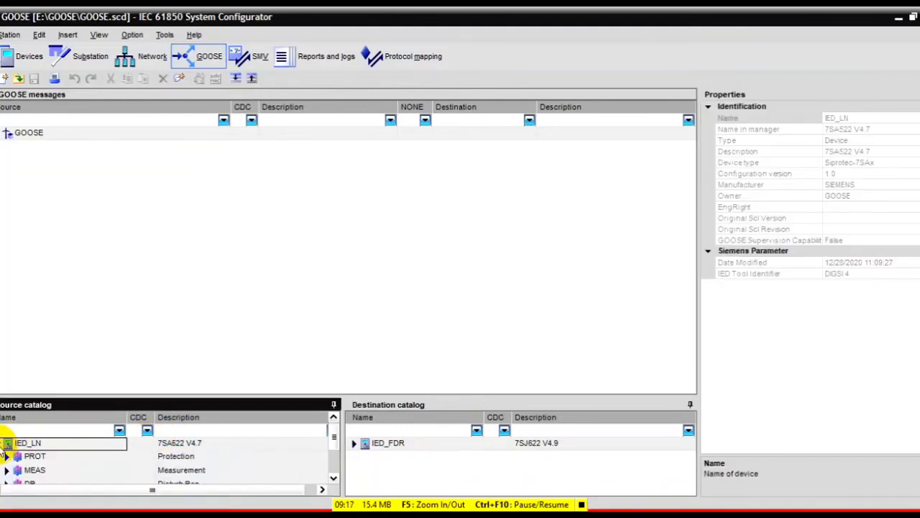
{"action": "left_click", "coordinate": [333, 478]}
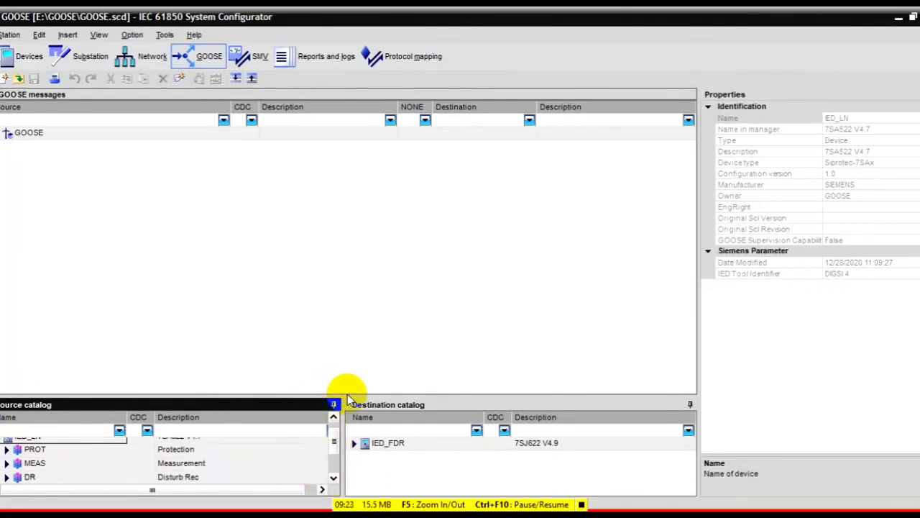
{"action": "left_click_drag", "start_coordinate": [348, 394], "coordinate": [345, 339]}
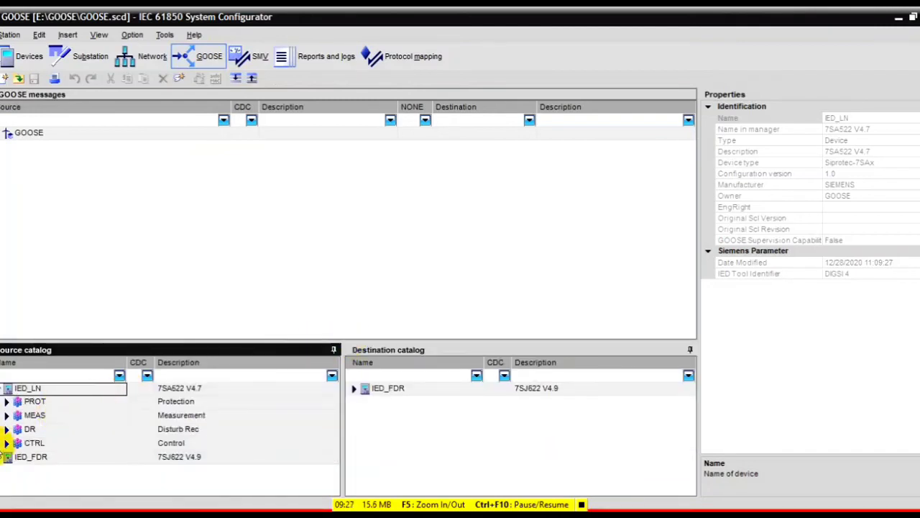
Step: Examine the logical nodes under IED_LN's CTRL logical device in the source catalog, including the data objects of LLN0
{"action": "left_click", "coordinate": [6, 443]}
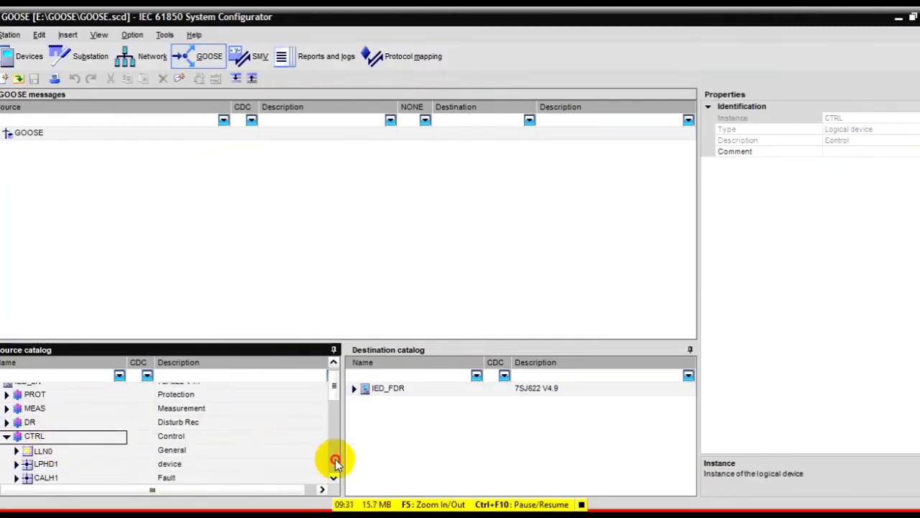
{"action": "left_click", "coordinate": [335, 459]}
{"action": "left_click", "coordinate": [335, 458]}
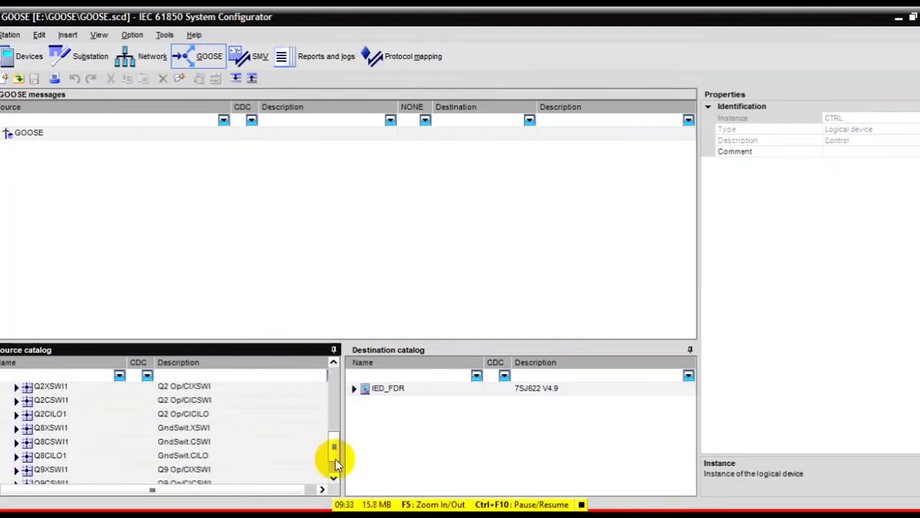
{"action": "left_click", "coordinate": [335, 467]}
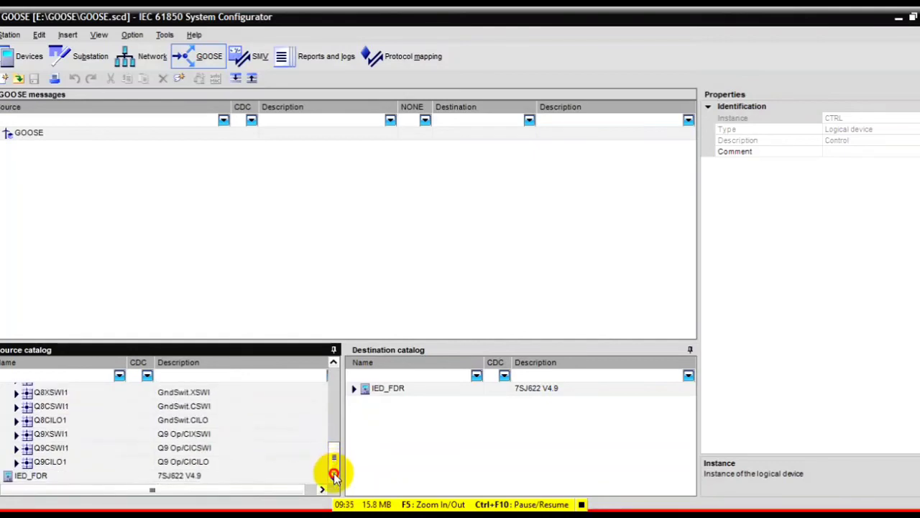
{"action": "left_click_drag", "start_coordinate": [335, 471], "coordinate": [336, 387]}
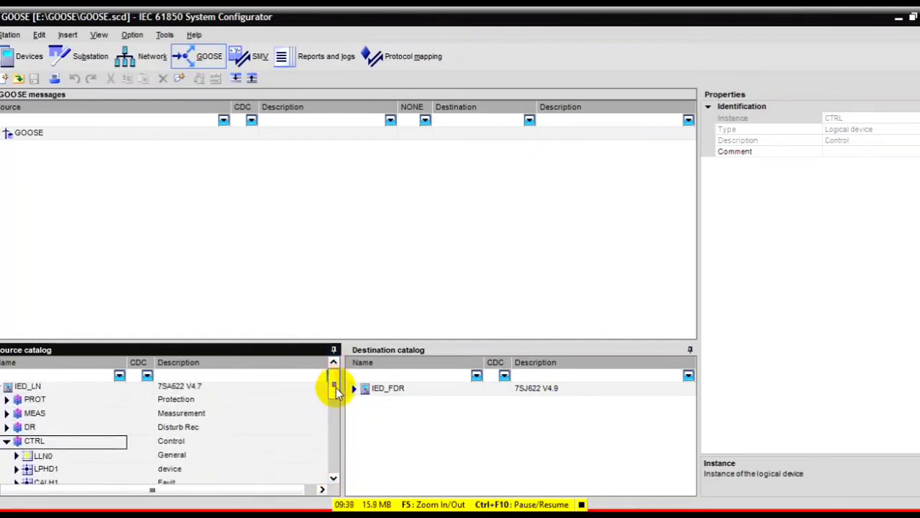
{"action": "left_click", "coordinate": [16, 456]}
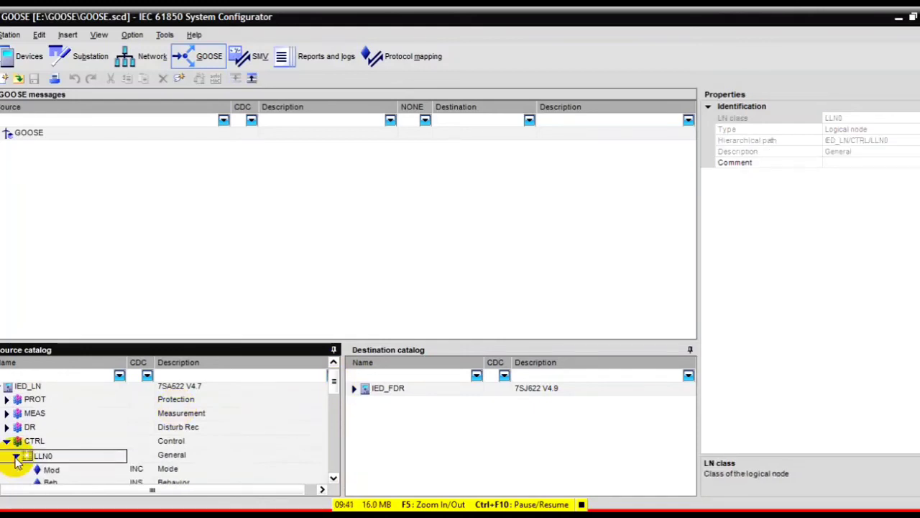
{"action": "mouse_move", "coordinate": [329, 378]}
{"action": "left_mouse_down"}
{"action": "mouse_move", "coordinate": [331, 413]}
{"action": "mouse_move", "coordinate": [333, 398]}
{"action": "left_mouse_up"}
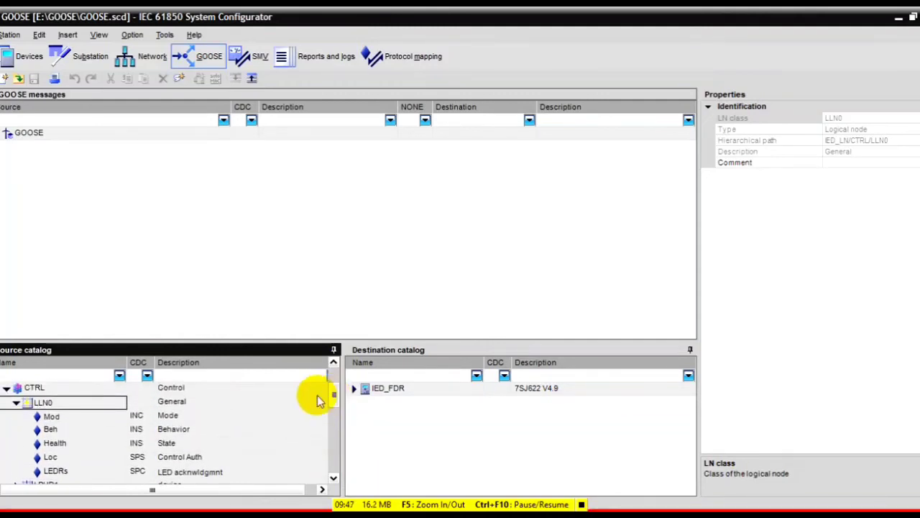
{"action": "left_click_drag", "start_coordinate": [27, 402], "coordinate": [21, 406]}
{"action": "left_click", "coordinate": [17, 404]}
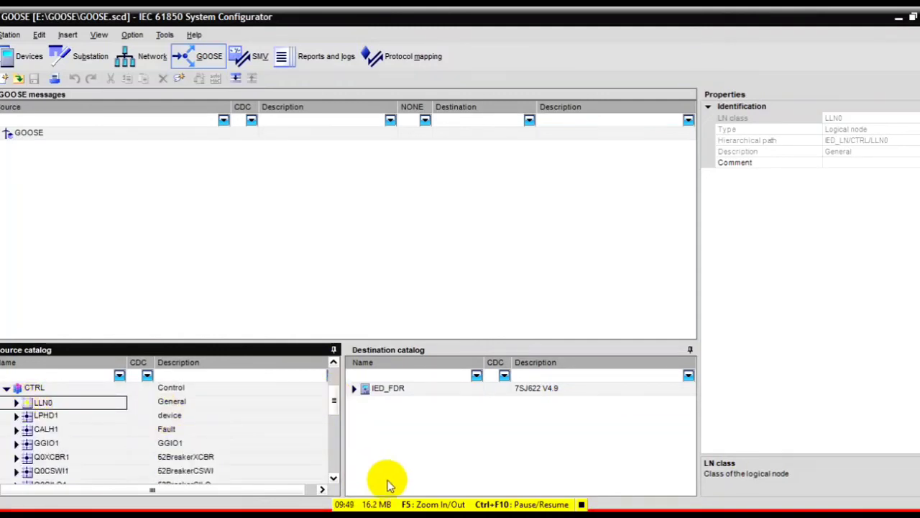
Step: Add SPCSO1 from IED_LN/CTRL/GGIO1 to the GOOSE messages as a source signal in a new GOOSE application
{"action": "left_click", "coordinate": [581, 503]}
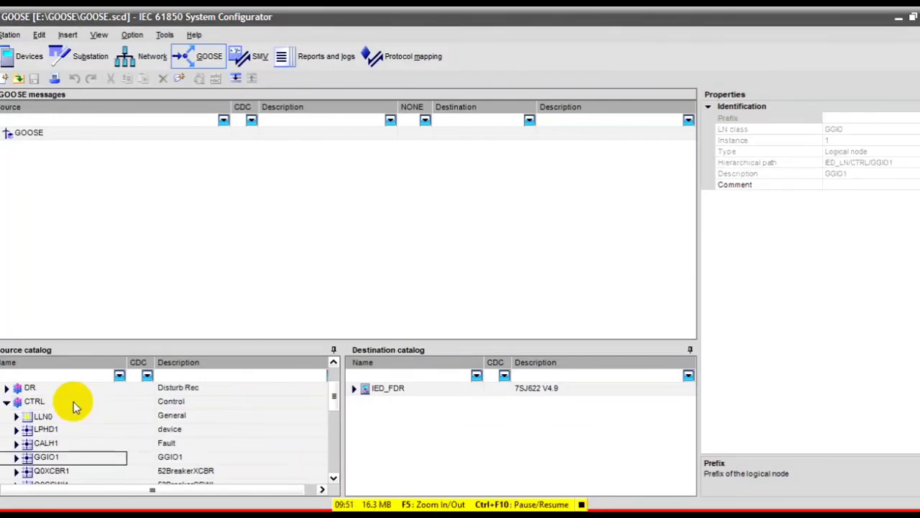
{"action": "left_click", "coordinate": [17, 457]}
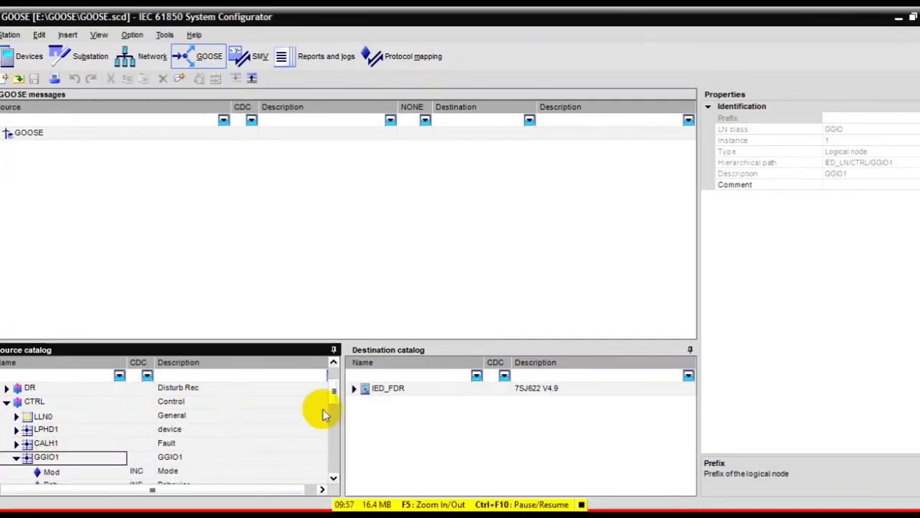
{"action": "left_click_drag", "start_coordinate": [336, 399], "coordinate": [337, 424]}
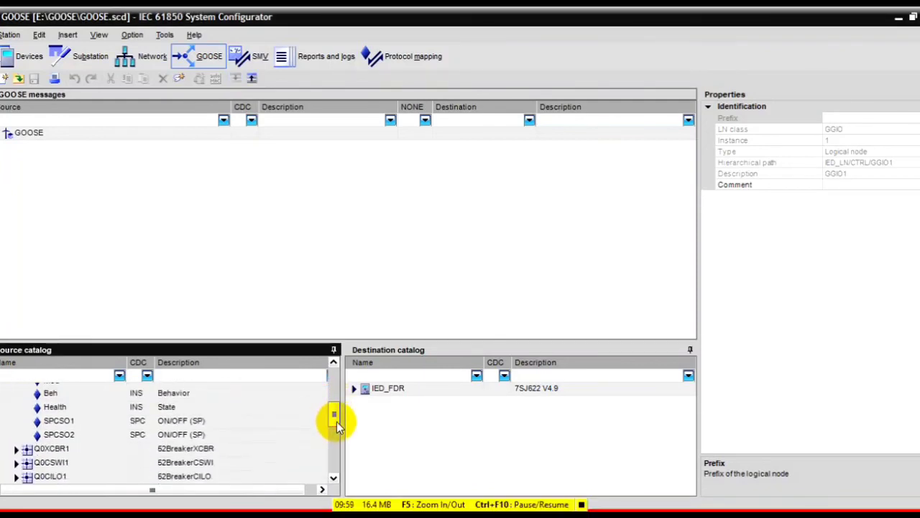
{"action": "left_click", "coordinate": [86, 422]}
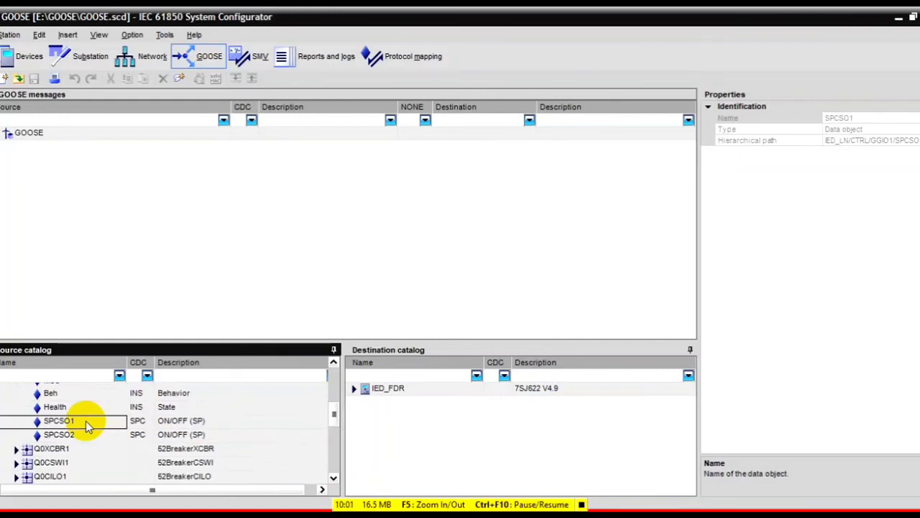
{"action": "left_click", "coordinate": [191, 425]}
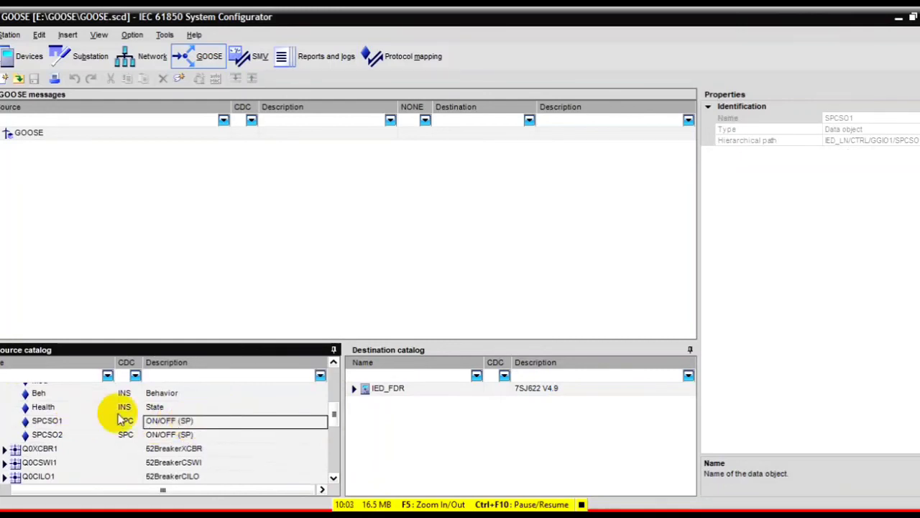
{"action": "left_click", "coordinate": [43, 422]}
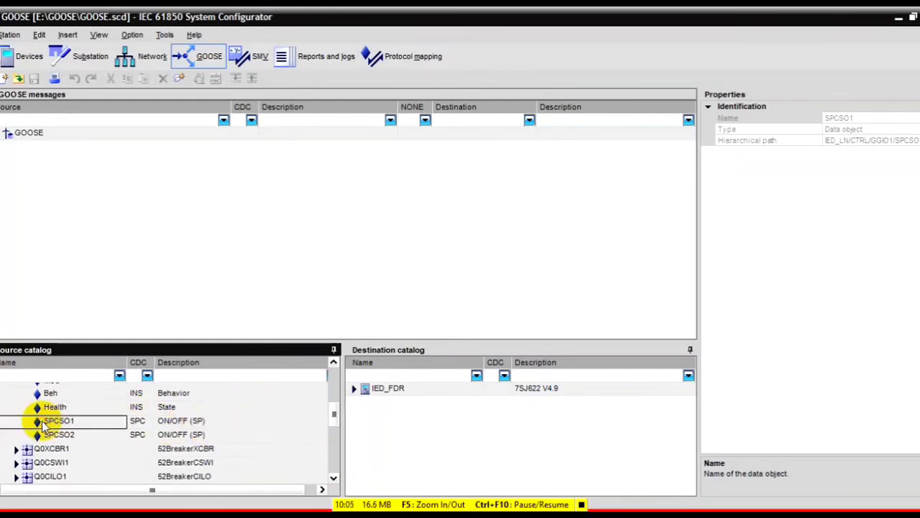
{"action": "left_click_drag", "start_coordinate": [43, 424], "coordinate": [40, 140]}
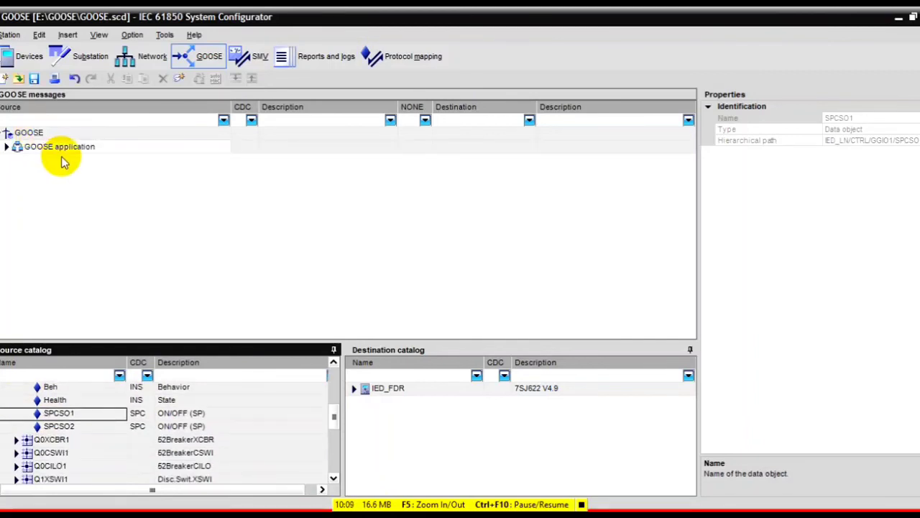
Step: Assign IED_FDR/CTRL/GGIO1/SPCSO1 as the destination for the status value of IED_LN's SPCSO1 in the DataSet
{"action": "left_click", "coordinate": [7, 148]}
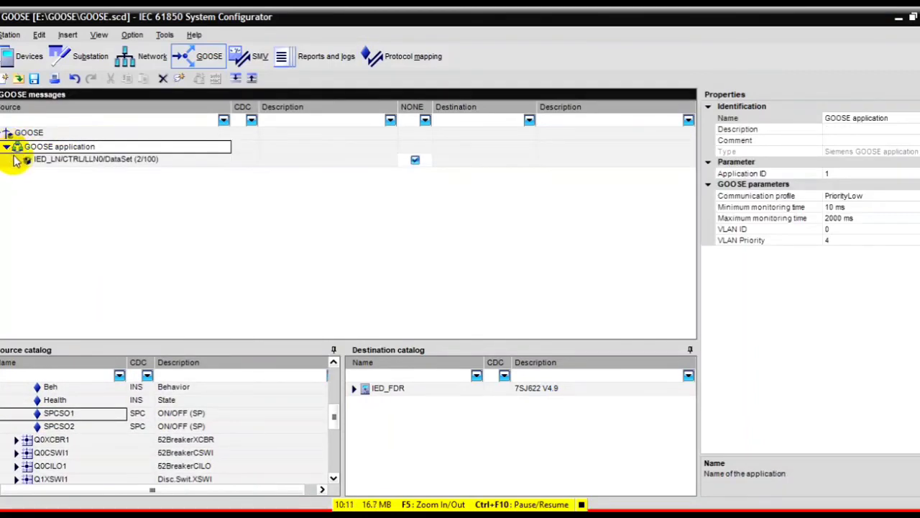
{"action": "left_click", "coordinate": [20, 161]}
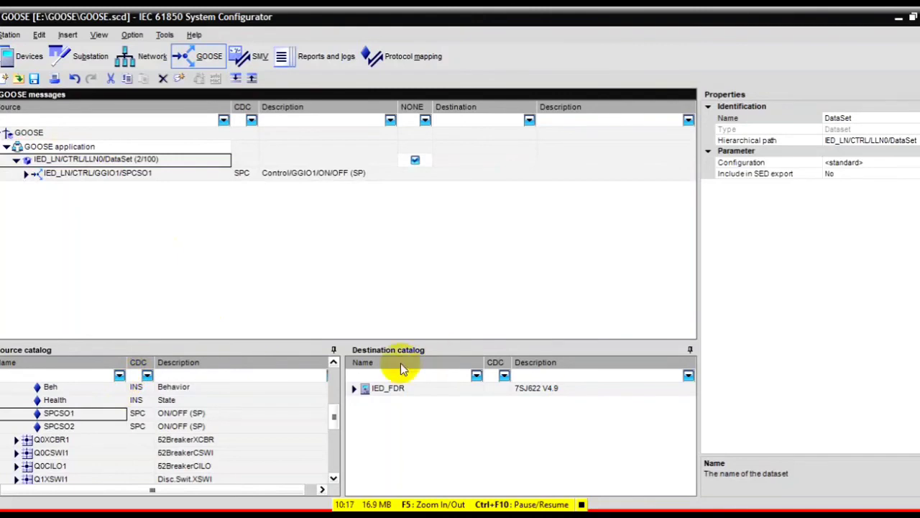
{"action": "double_click", "coordinate": [363, 389]}
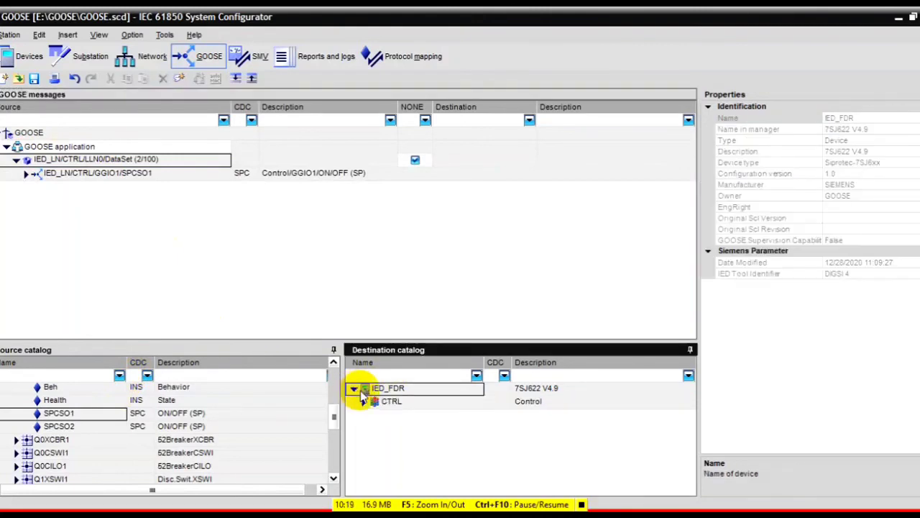
{"action": "double_click", "coordinate": [366, 403]}
{"action": "double_click", "coordinate": [373, 418]}
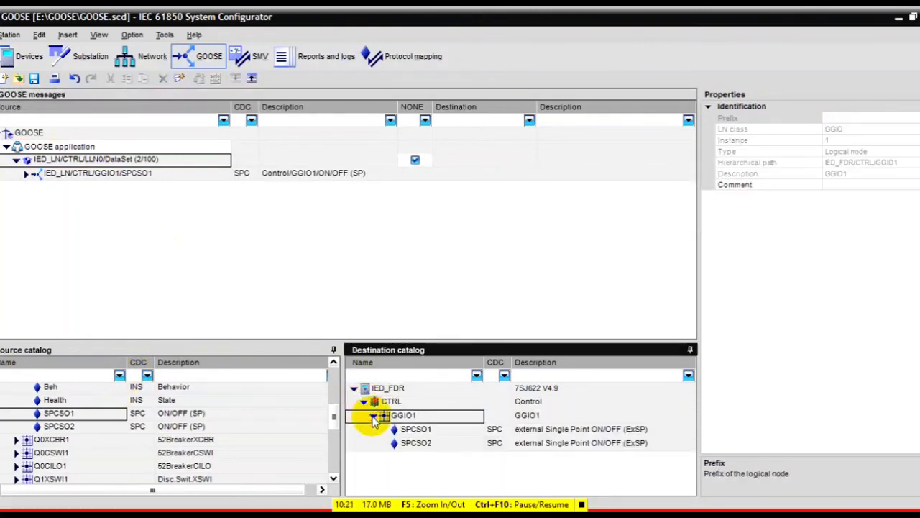
{"action": "left_click", "coordinate": [420, 431]}
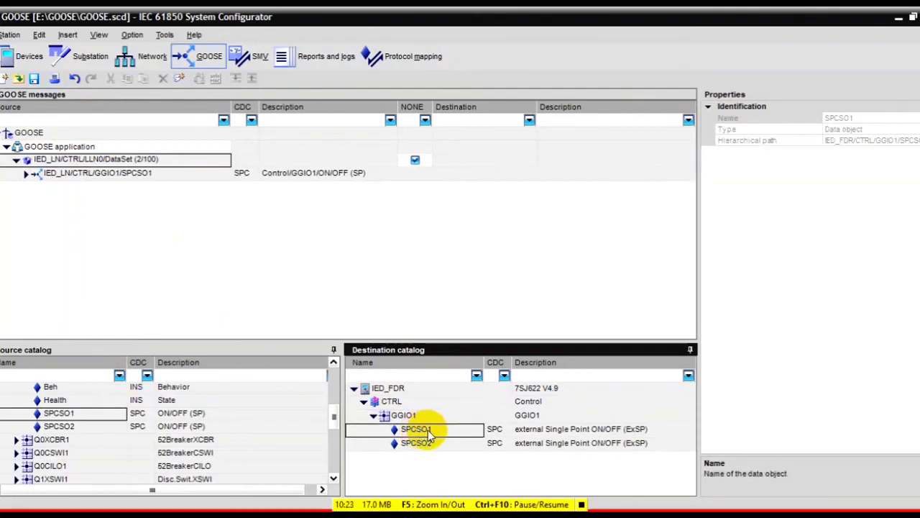
{"action": "left_click_drag", "start_coordinate": [429, 435], "coordinate": [61, 193]}
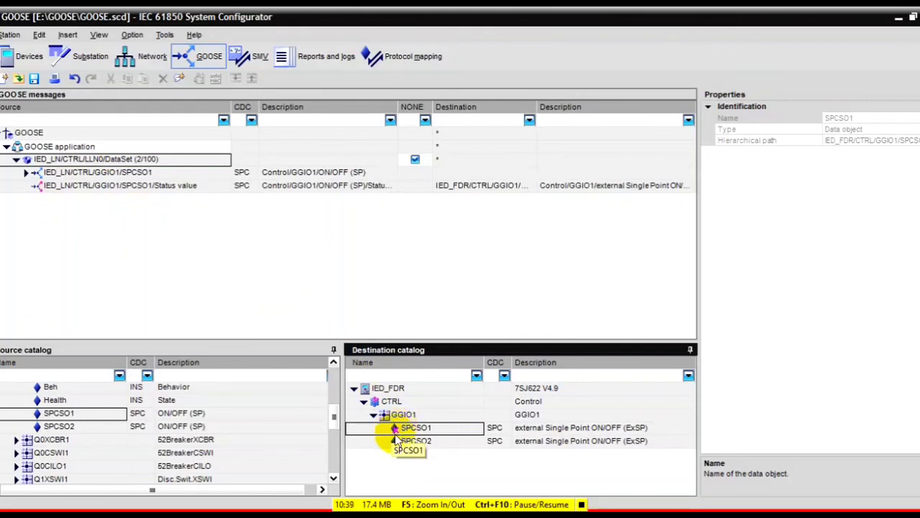
Step: Add IED_LN's SPCSO2 to the DataSet with IED_FDR/CTRL/GGIO1/SPCSO2 as its destination, and widen the source Description and Destination columns
{"action": "left_click", "coordinate": [60, 427]}
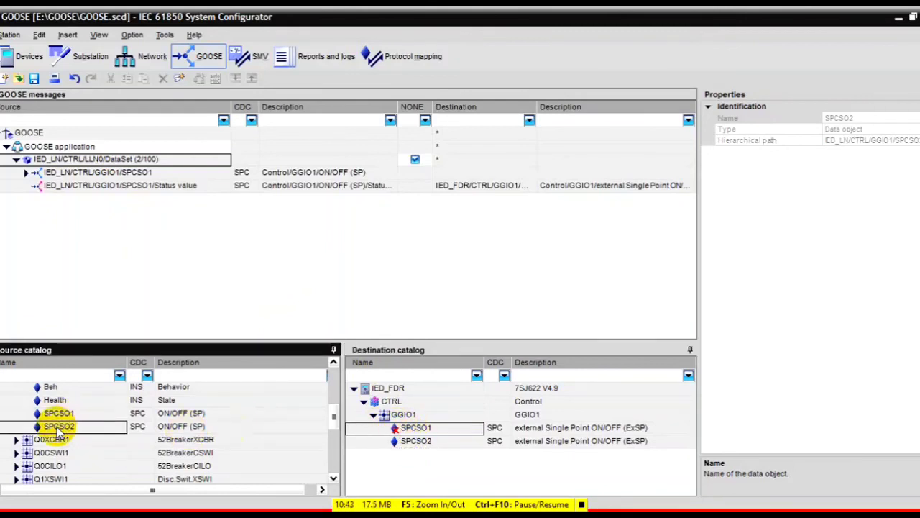
{"action": "left_click_drag", "start_coordinate": [59, 429], "coordinate": [21, 162]}
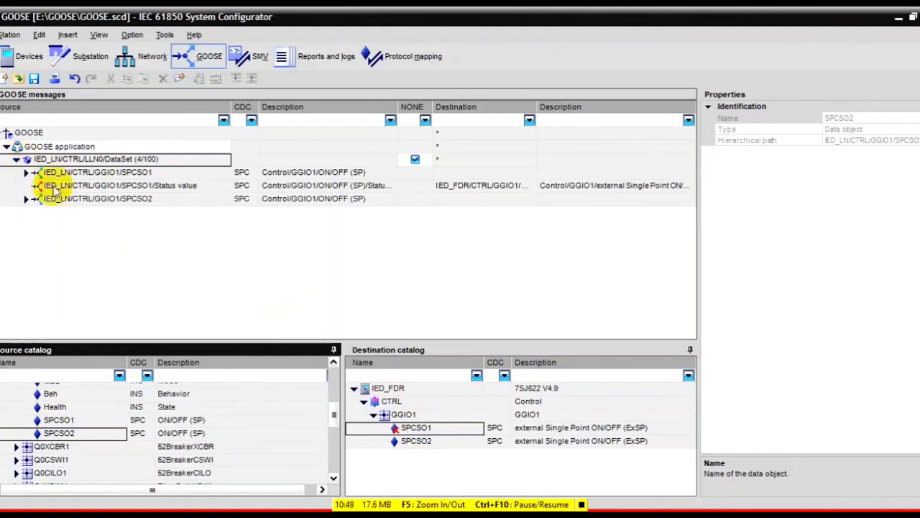
{"action": "left_click", "coordinate": [26, 200]}
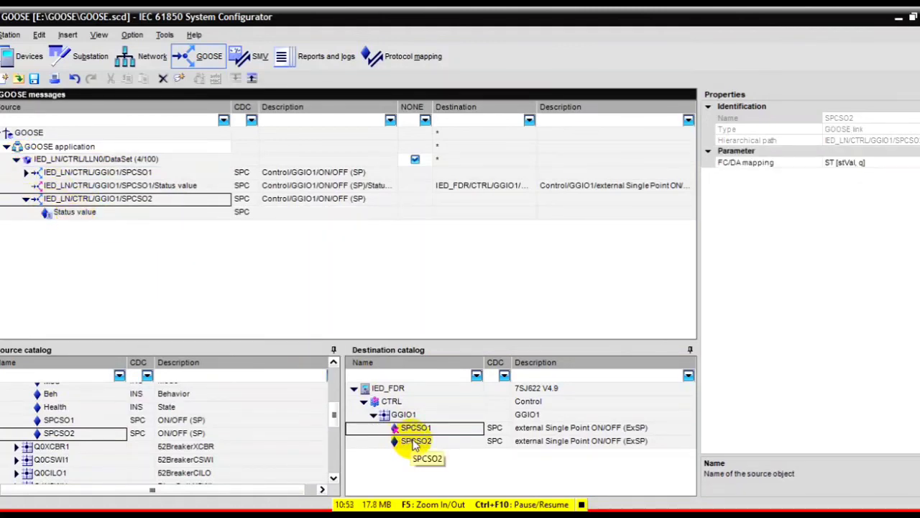
{"action": "left_click_drag", "start_coordinate": [412, 443], "coordinate": [70, 221]}
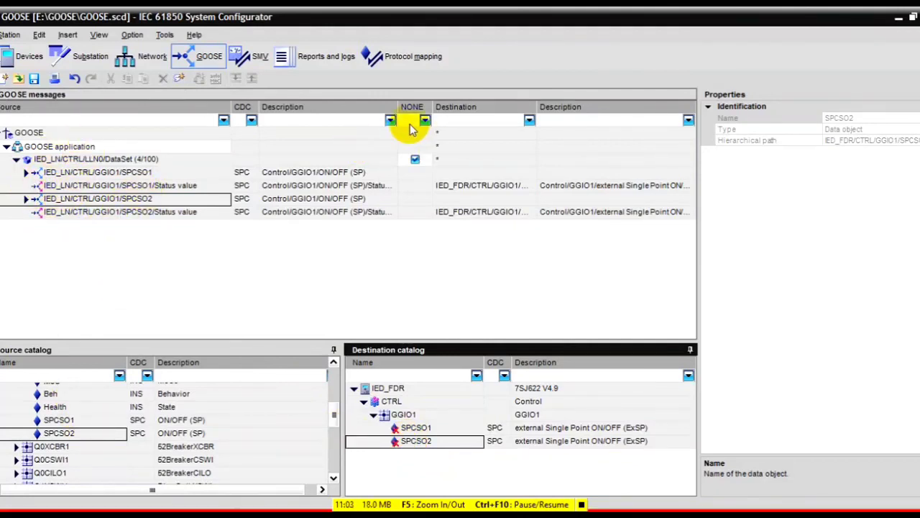
{"action": "left_click_drag", "start_coordinate": [394, 107], "coordinate": [433, 108]}
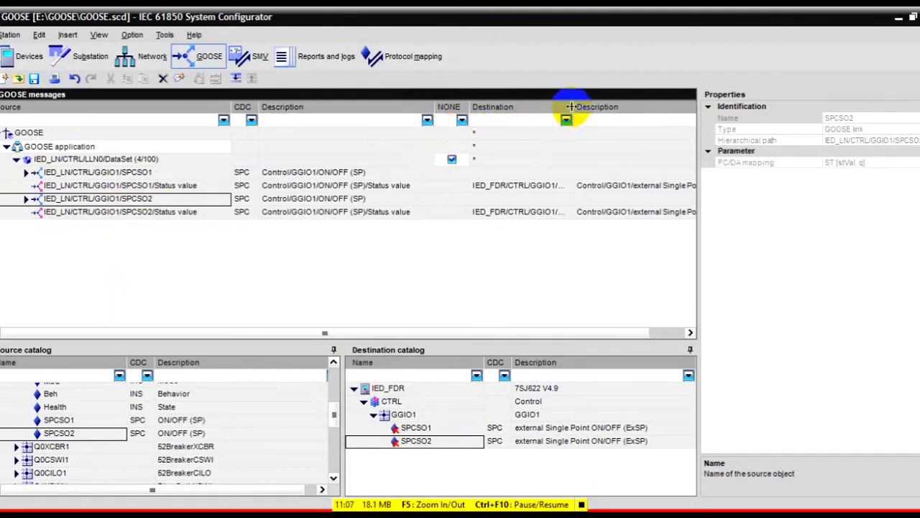
{"action": "left_click_drag", "start_coordinate": [572, 107], "coordinate": [606, 106]}
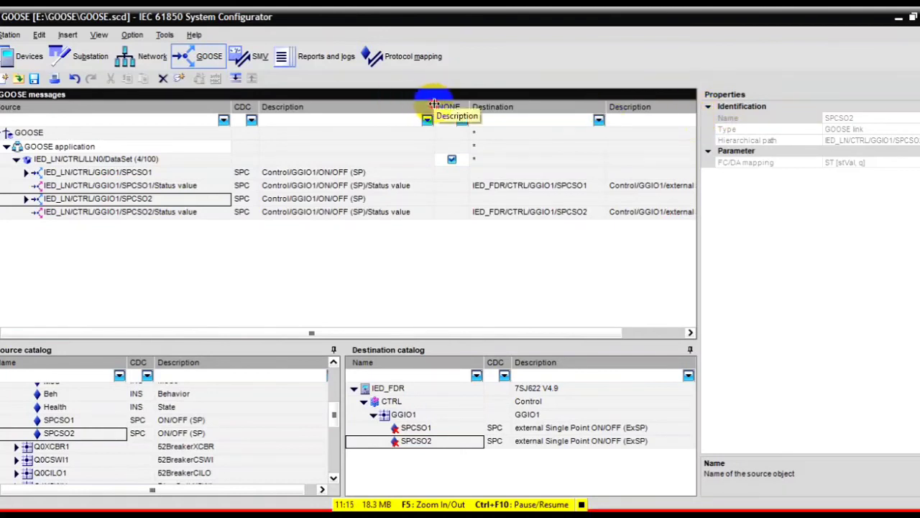
Step: Narrow the source Description column and widen the Destination and CDC columns in the GOOSE messages table
{"action": "left_click_drag", "start_coordinate": [436, 108], "coordinate": [348, 107]}
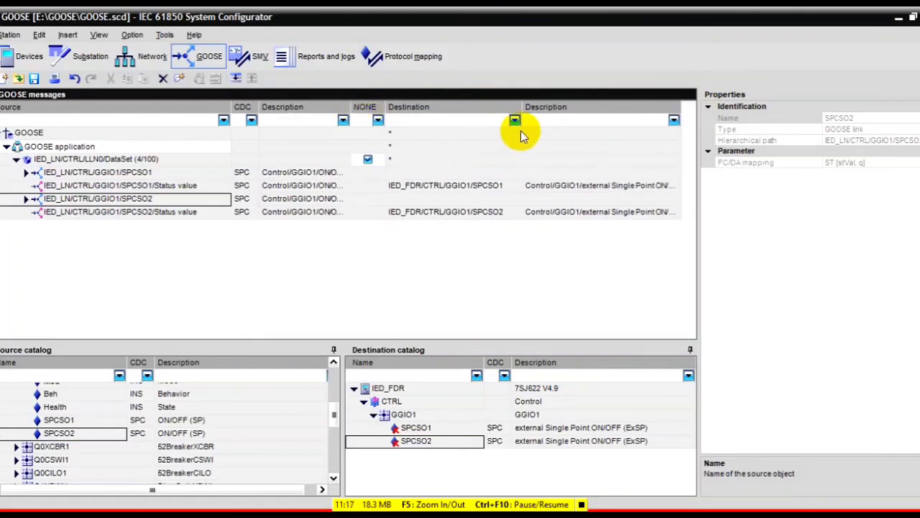
{"action": "left_click_drag", "start_coordinate": [521, 108], "coordinate": [558, 111]}
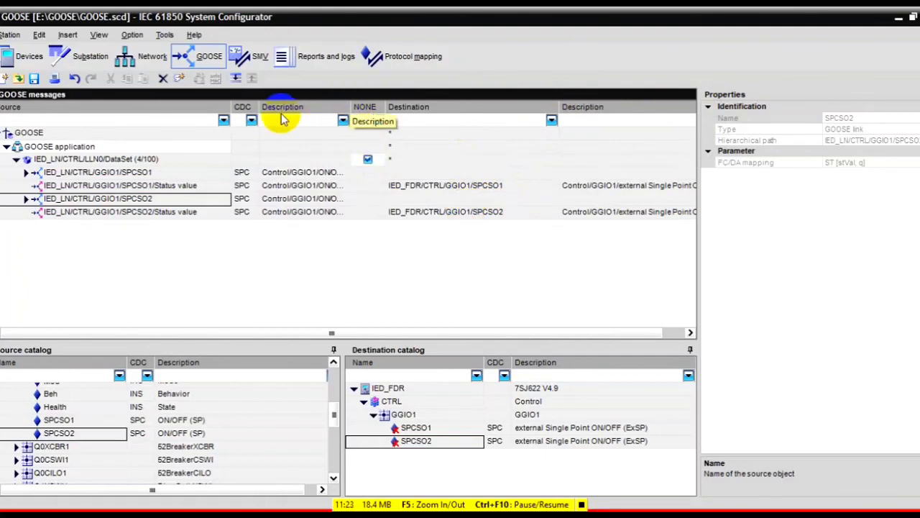
{"action": "left_click_drag", "start_coordinate": [258, 107], "coordinate": [286, 107]}
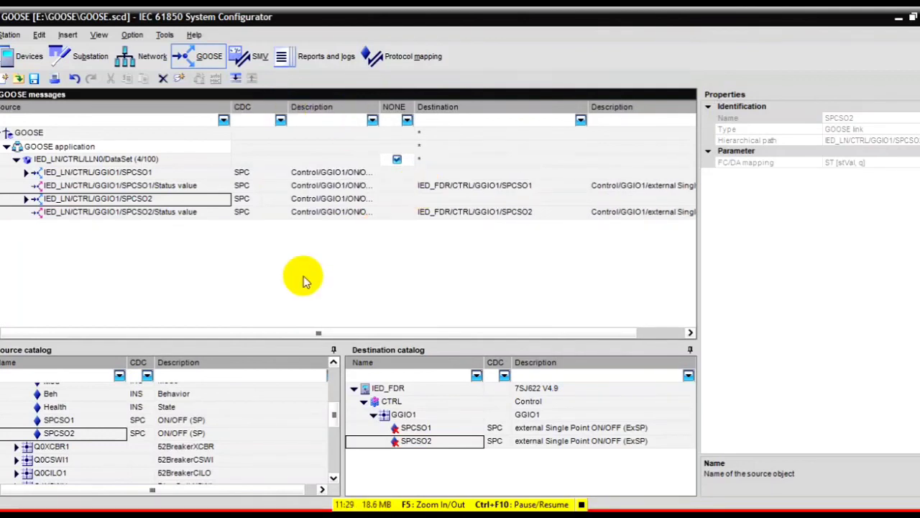
Step: Save the IEC 61850 station with its GOOSE links, acknowledge the parameter set notice, and close the System Configurator to return to DIGSI Manager
{"action": "left_click", "coordinate": [33, 79]}
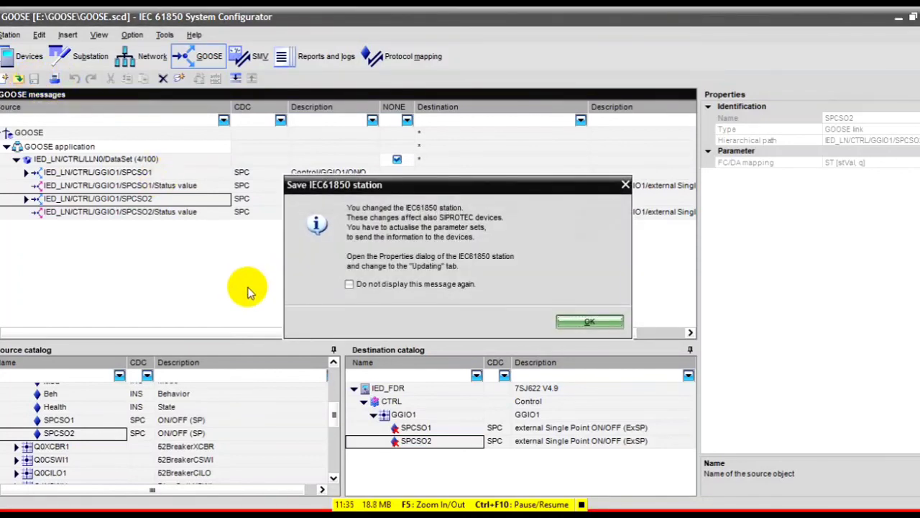
{"action": "left_click", "coordinate": [599, 324]}
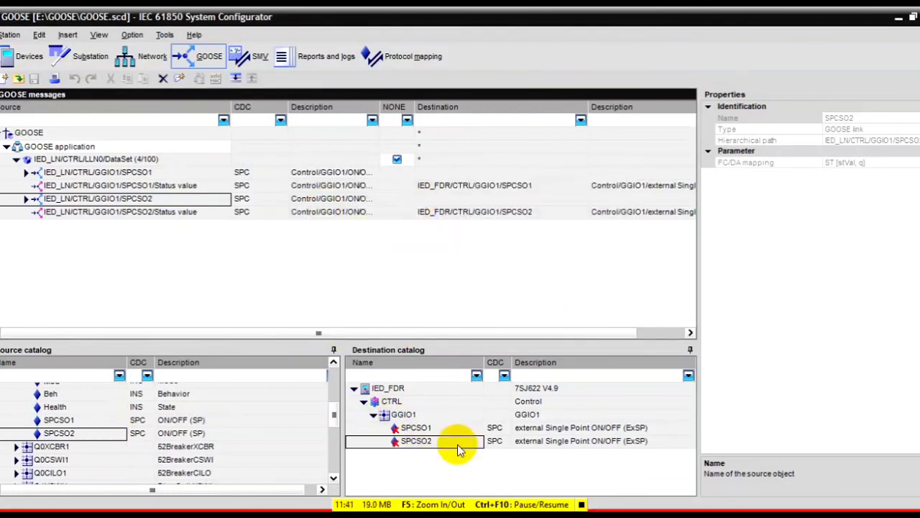
{"action": "left_click", "coordinate": [912, 17]}
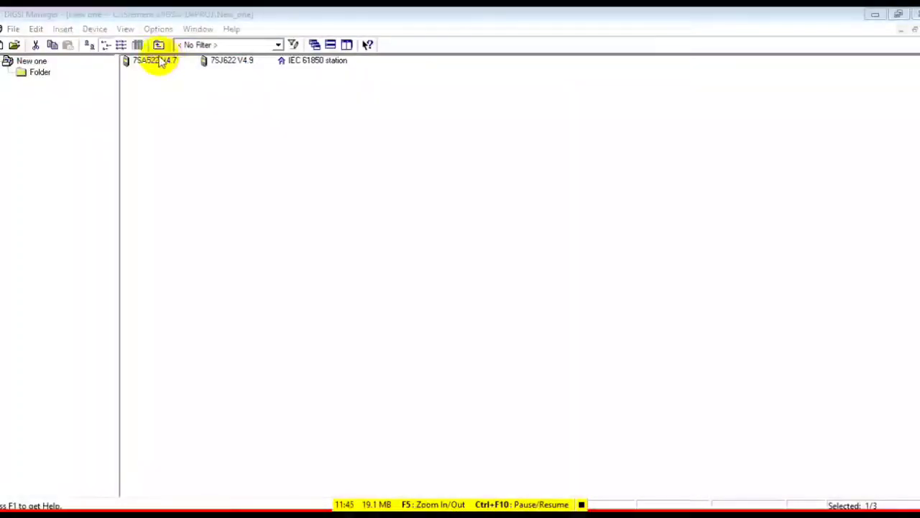
{"action": "left_click", "coordinate": [154, 61]}
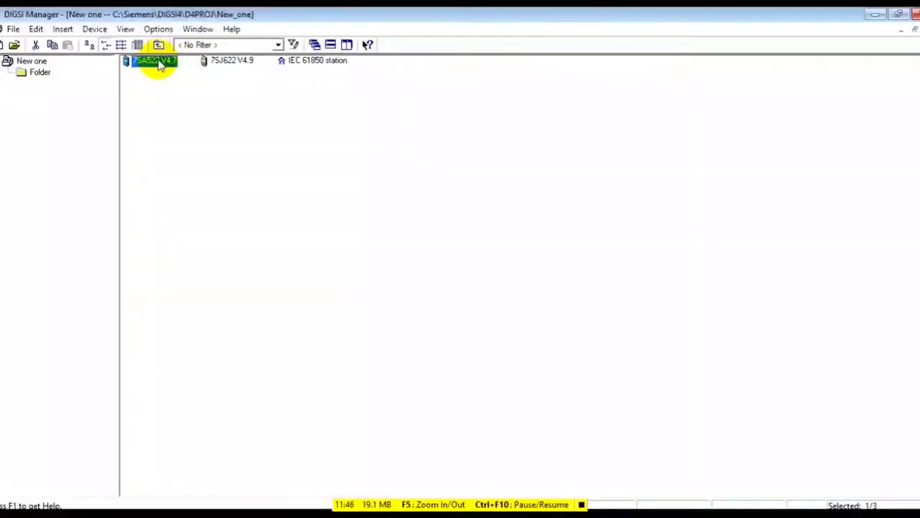
{"action": "left_click", "coordinate": [220, 62]}
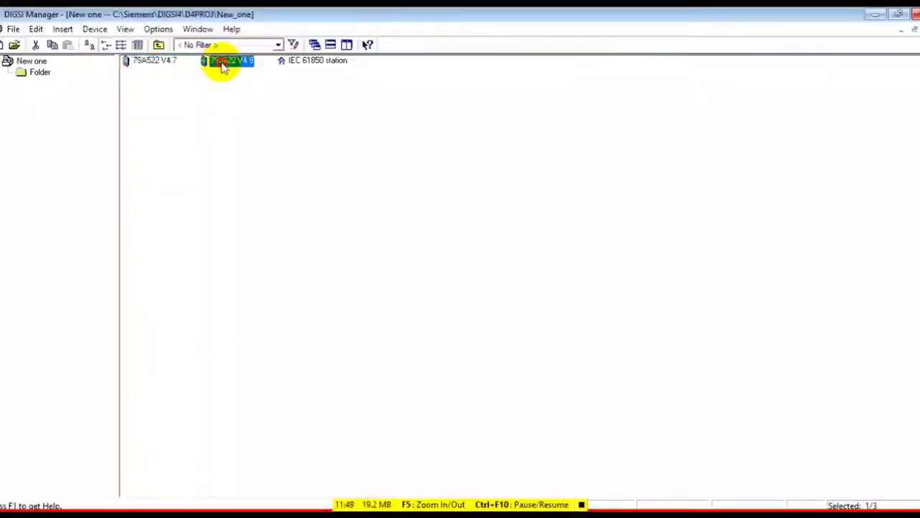